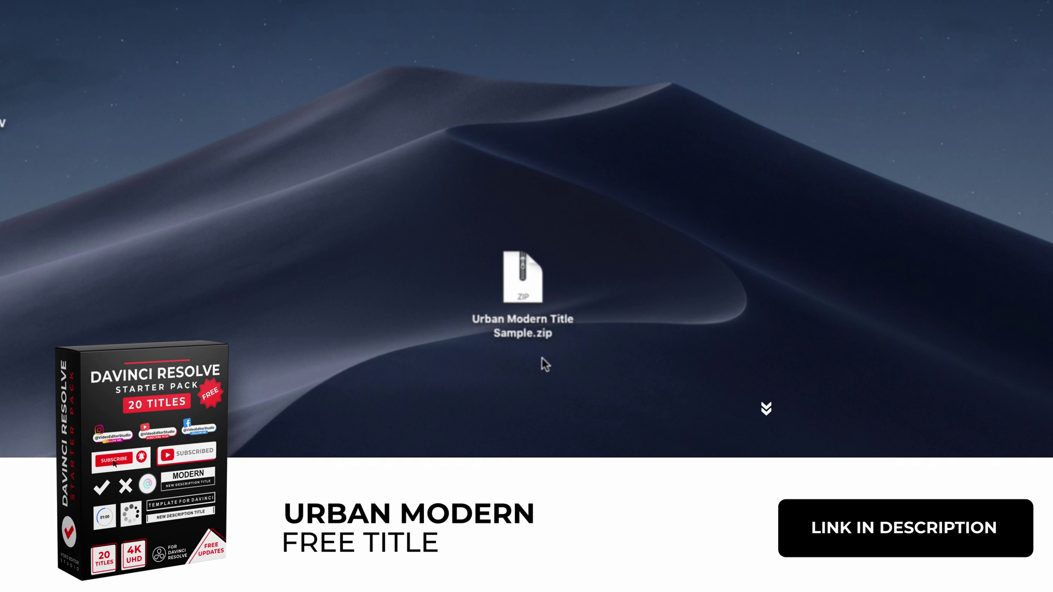
# Extract the Urban Modern Title Sample zip and open the extracted folder.
pyautogui.click(524, 280)
pyautogui.doubleClick(525, 284)
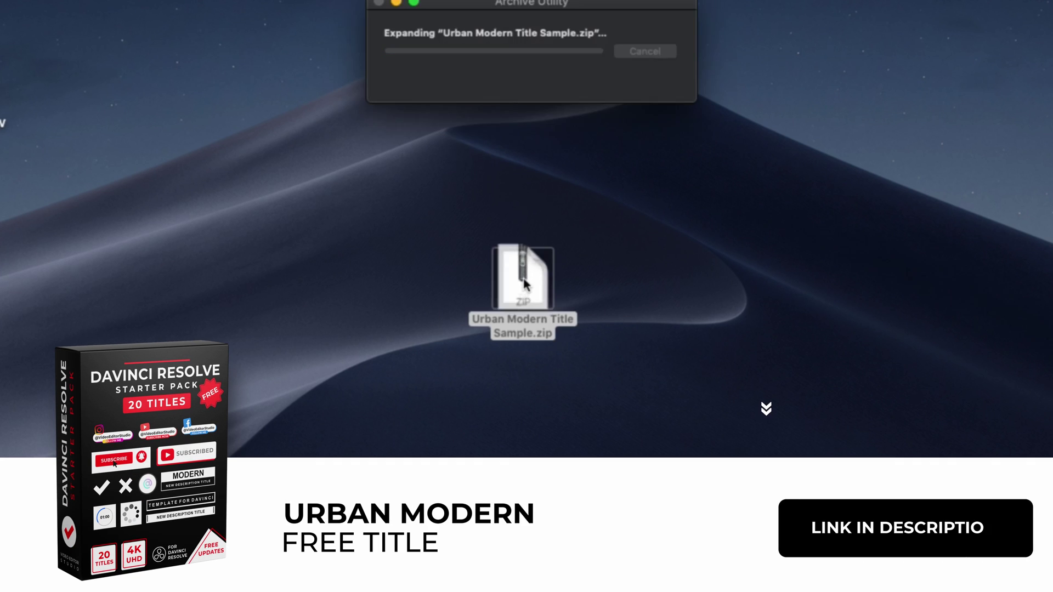
pyautogui.moveTo(589, 290); pyautogui.dragTo(584, 301)
pyautogui.doubleClick(584, 301)
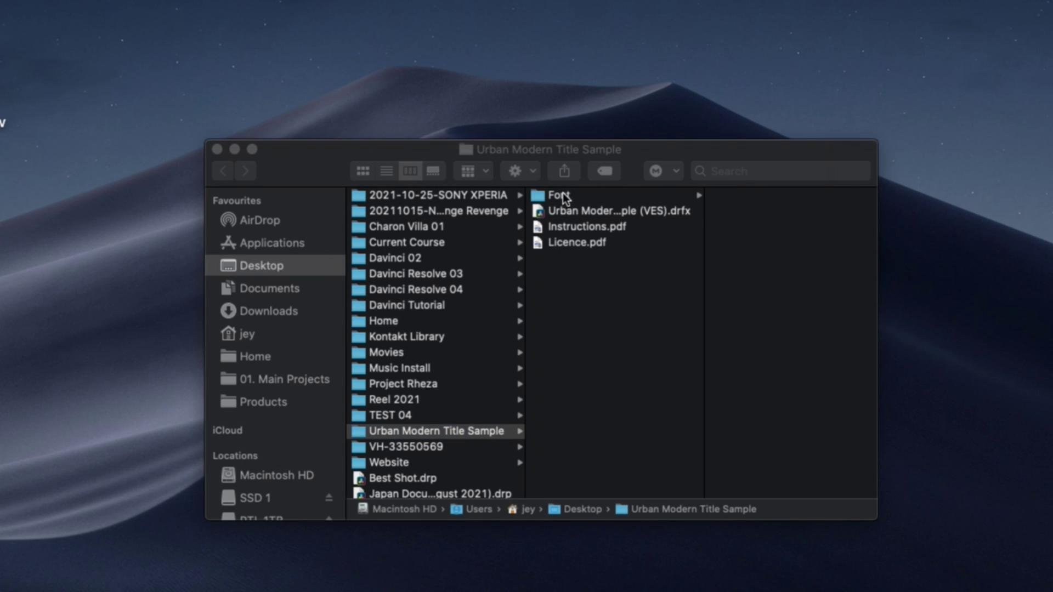
# Browse Font > Montserrat, then install the Urban Modern Title Sample (VES).drfx template.
pyautogui.click(661, 196)
pyautogui.click(738, 195)
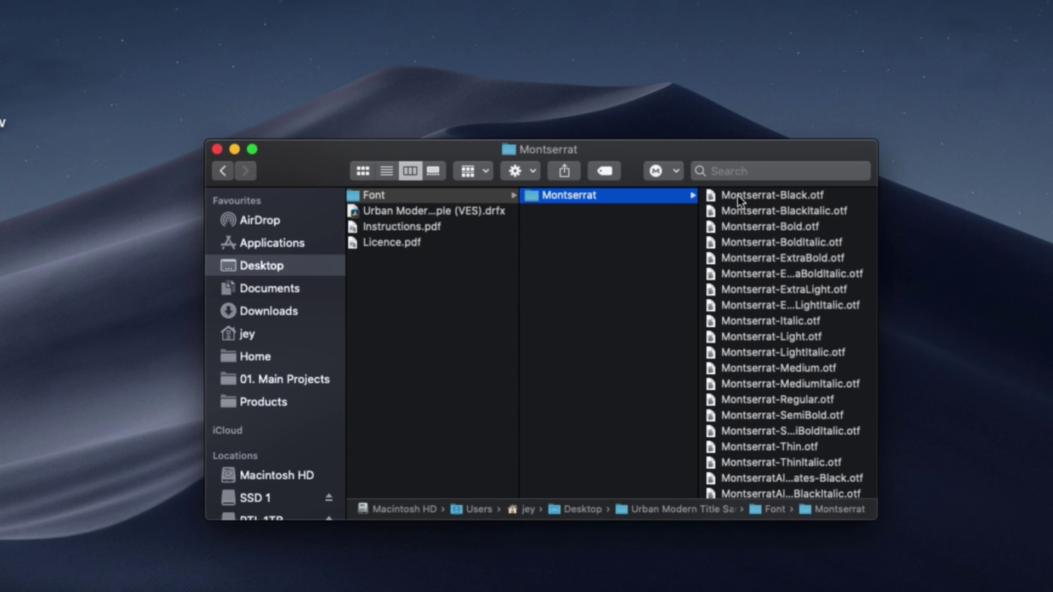
pyautogui.click(438, 215)
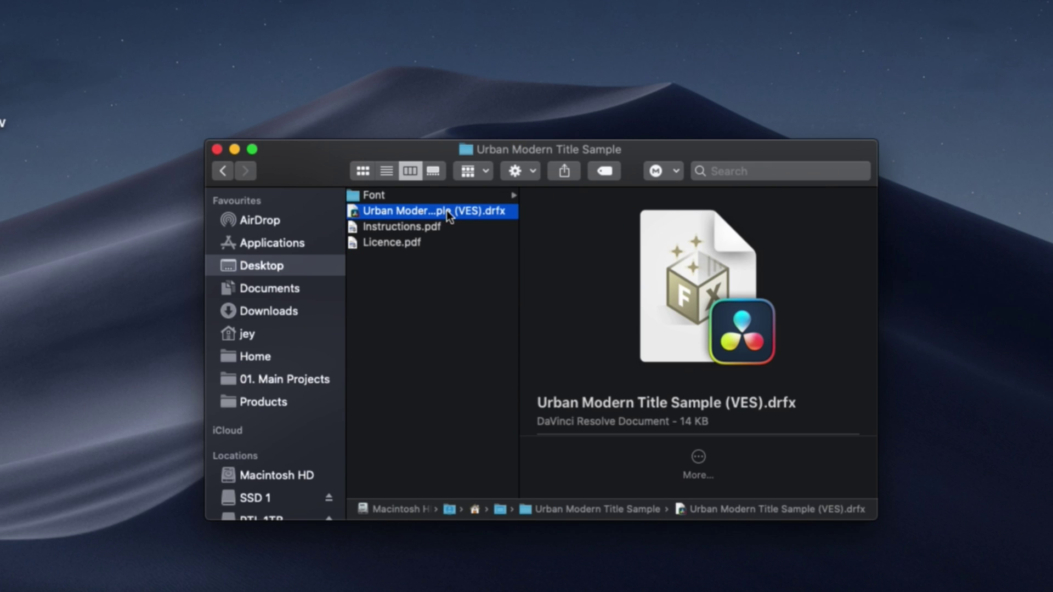
pyautogui.doubleClick(447, 212)
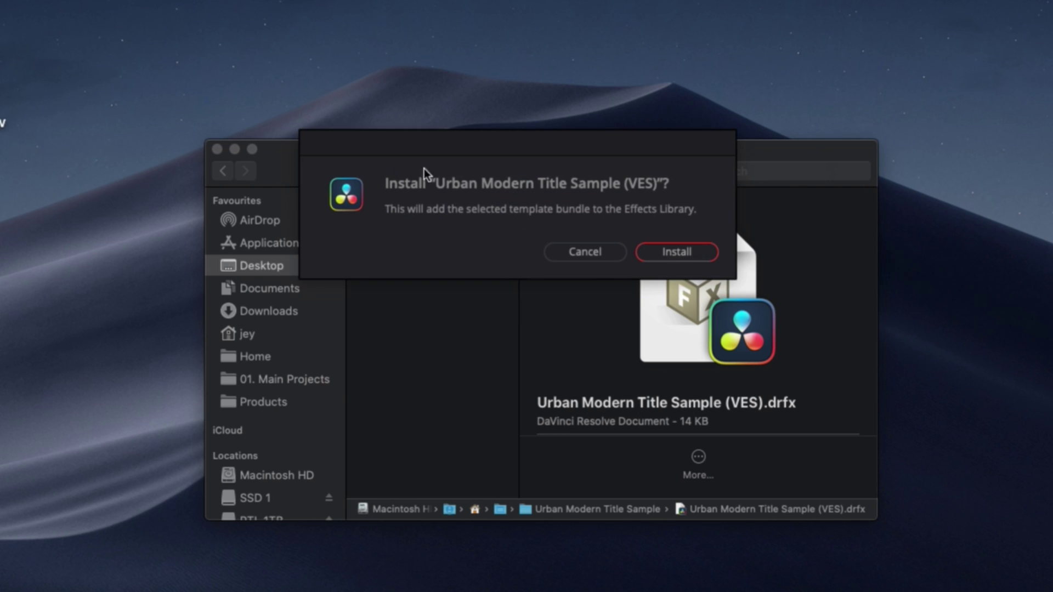
pyautogui.click(670, 251)
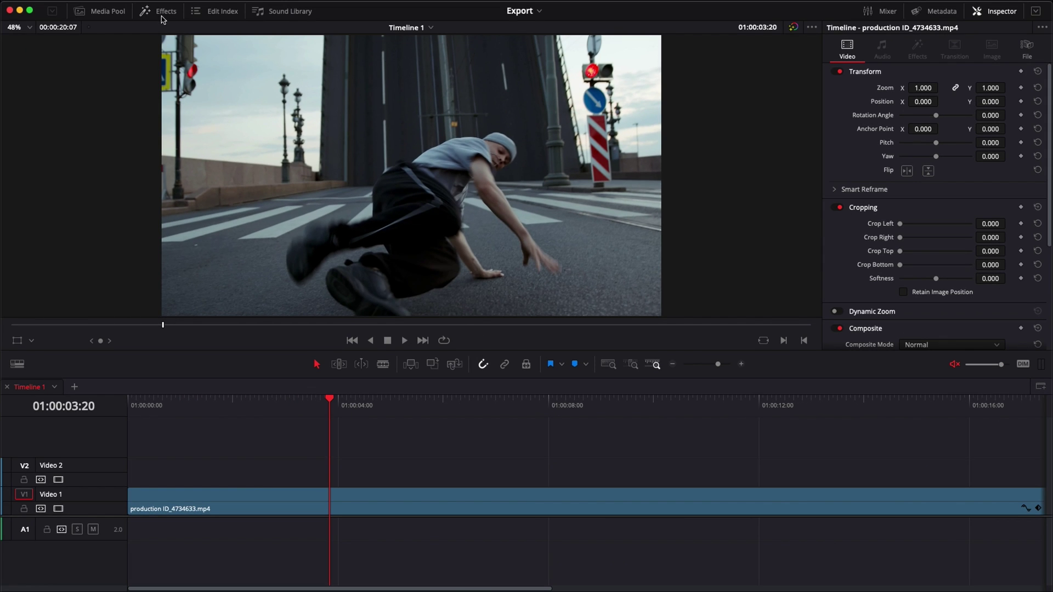
# Search the Effects library for 'sampl' and drop Urban Modern Title Sample onto Video 2 at the start.
pyautogui.click(164, 12)
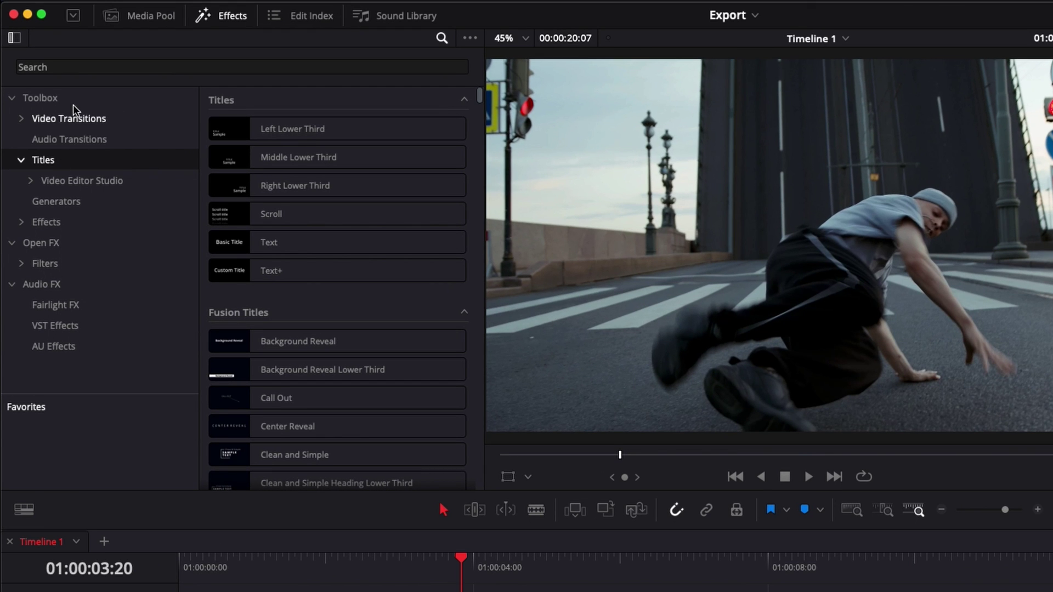
pyautogui.click(63, 68)
pyautogui.write('sampl')
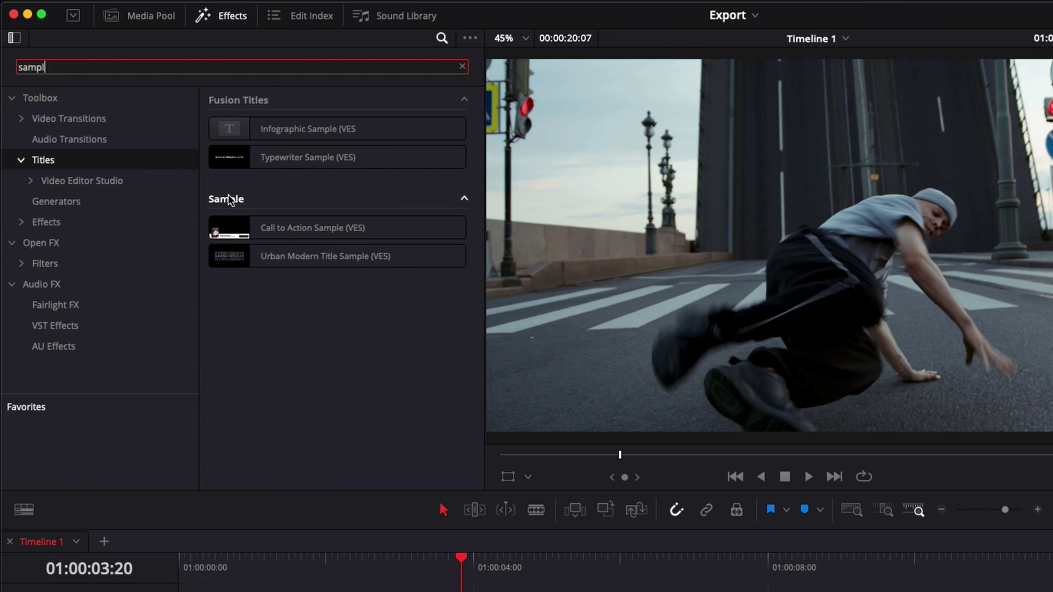
pyautogui.moveTo(233, 265)
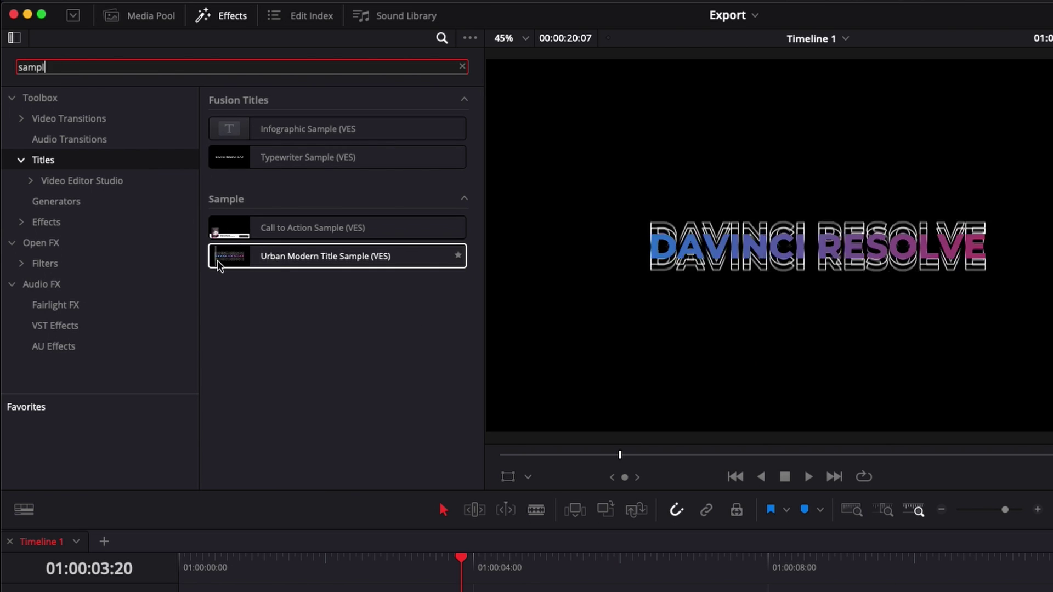
pyautogui.moveTo(254, 256); pyautogui.dragTo(299, 591)
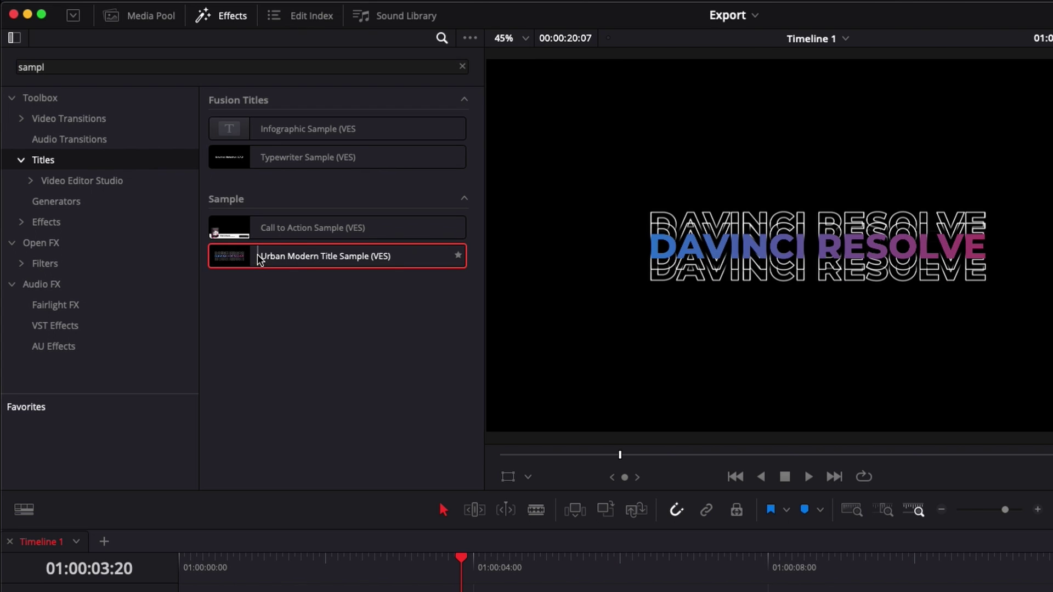
pyautogui.moveTo(213, 471); pyautogui.dragTo(317, 481)
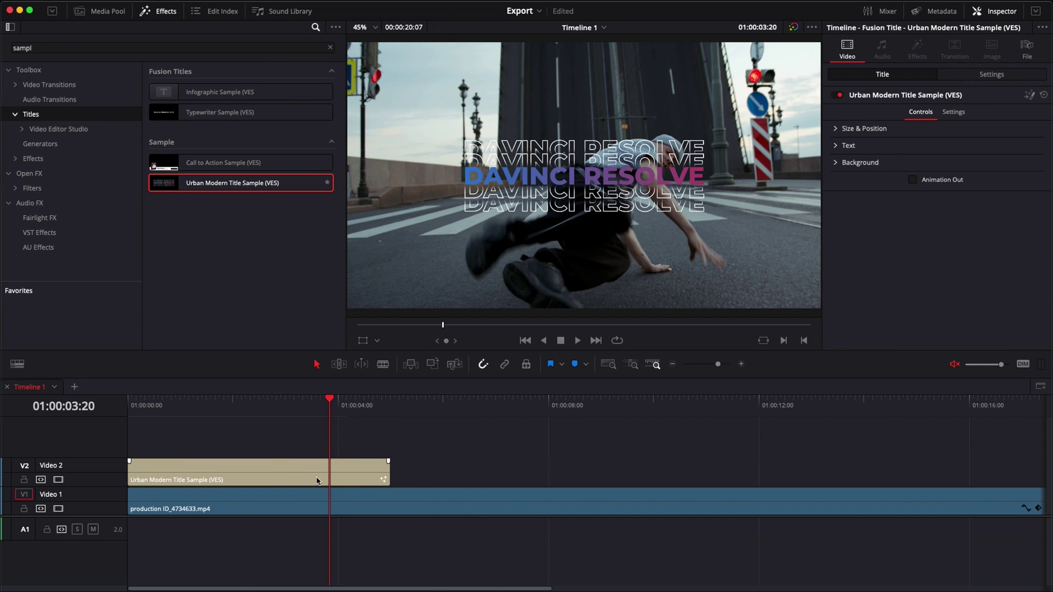
# Extend the title clip to about 01:00:15 and play from the start.
pyautogui.moveTo(384, 473); pyautogui.dragTo(954, 471)
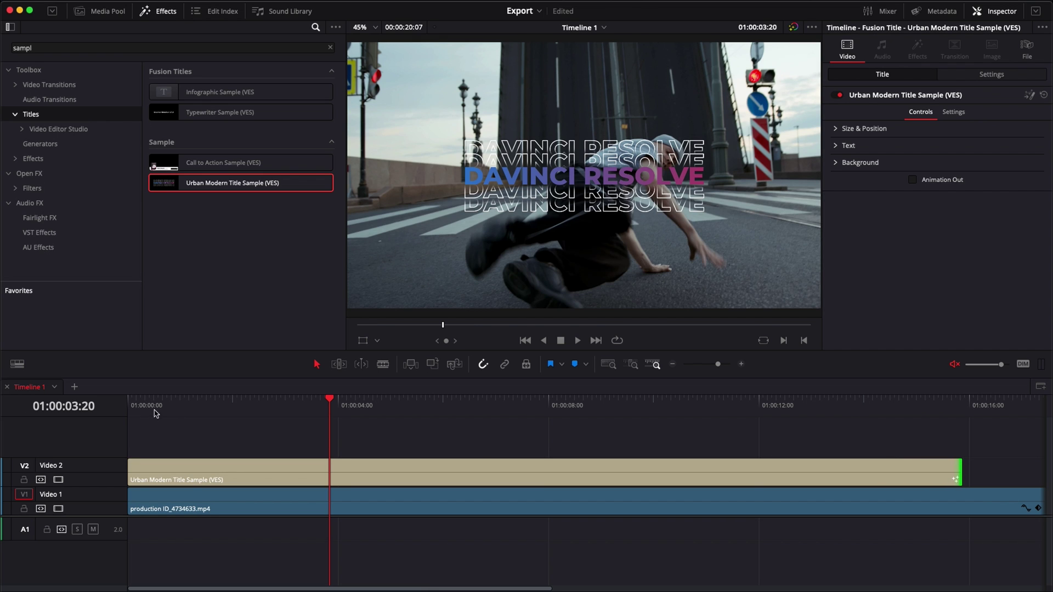
pyautogui.click(132, 404)
pyautogui.press('space')
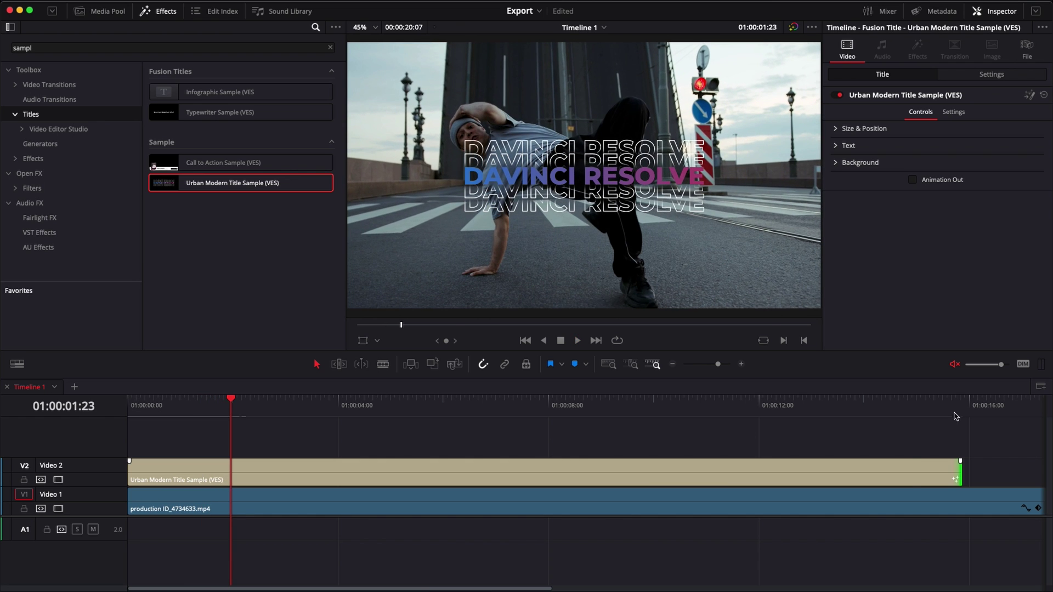
# Enable Animation Out on the title after previewing its end, then return the playhead to the start.
pyautogui.click(915, 411)
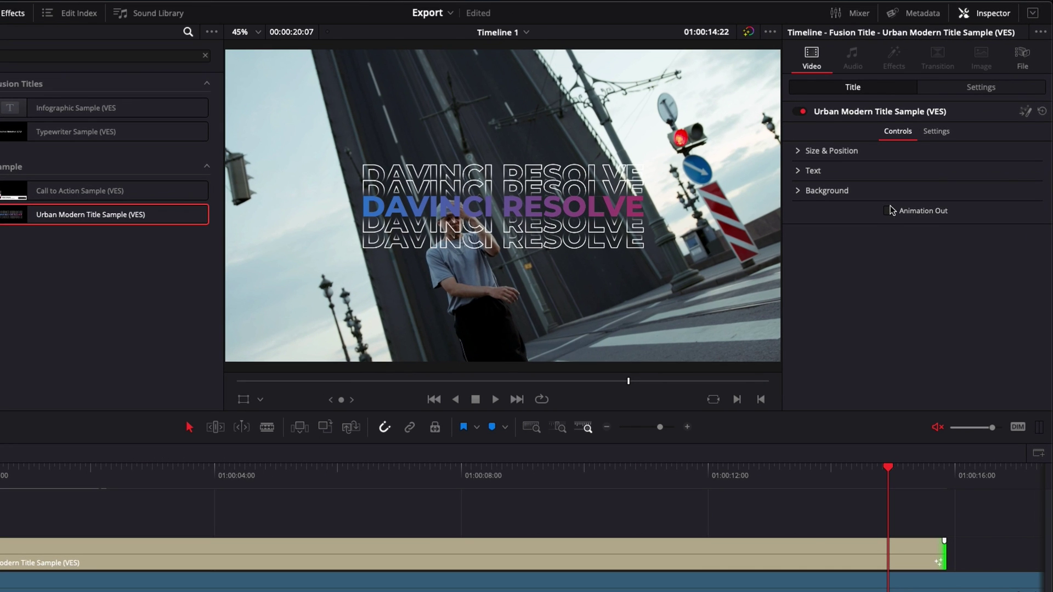
pyautogui.click(914, 470)
pyautogui.press('space')
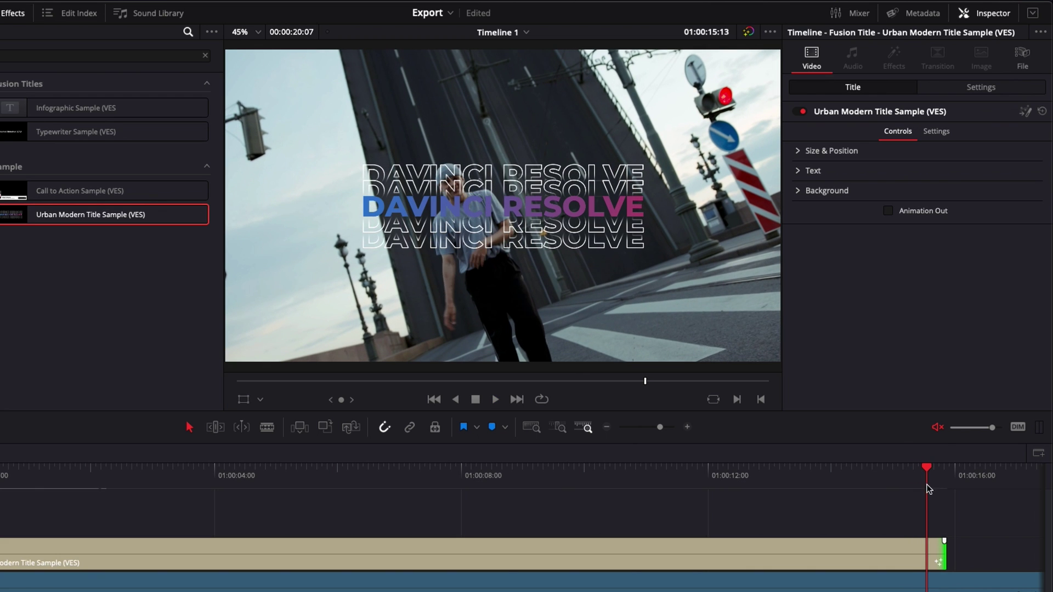
pyautogui.click(889, 212)
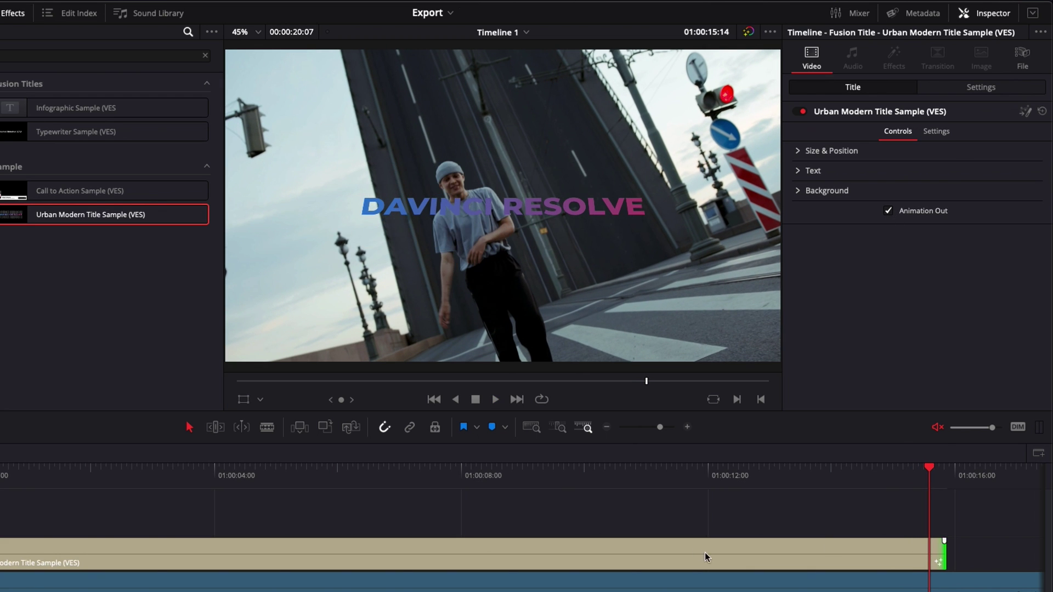
pyautogui.click(892, 470)
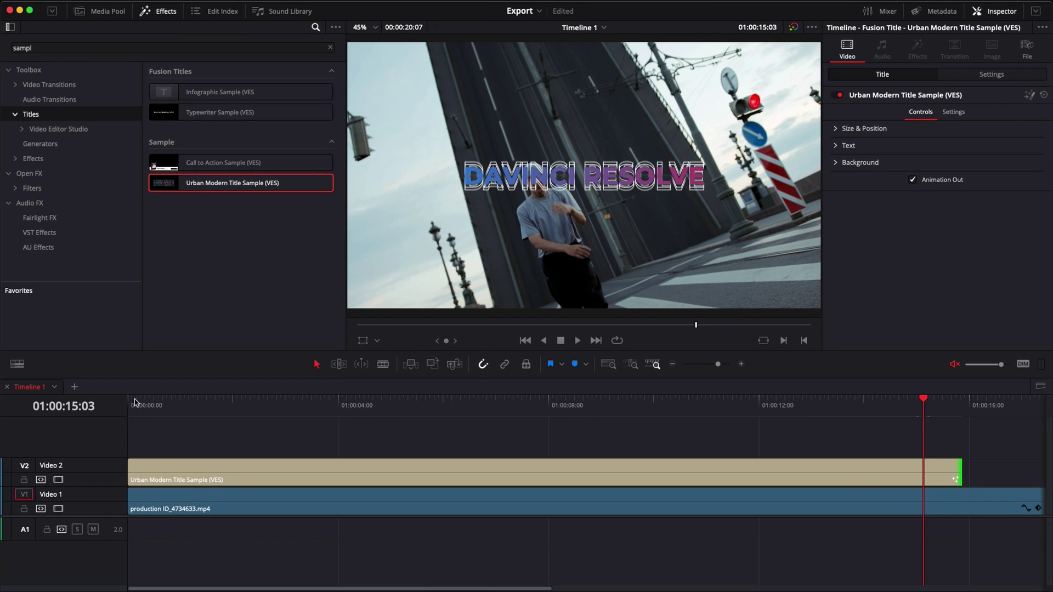
pyautogui.moveTo(134, 403); pyautogui.dragTo(161, 403)
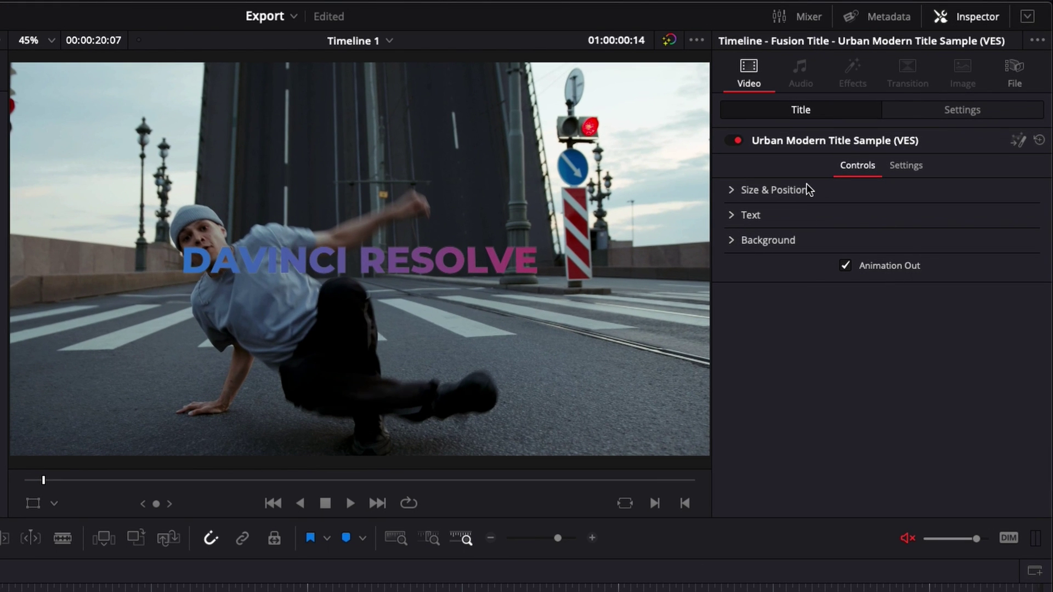
# Raise the title's Size & Position Size from 1.0 to 1.19.
pyautogui.click(728, 192)
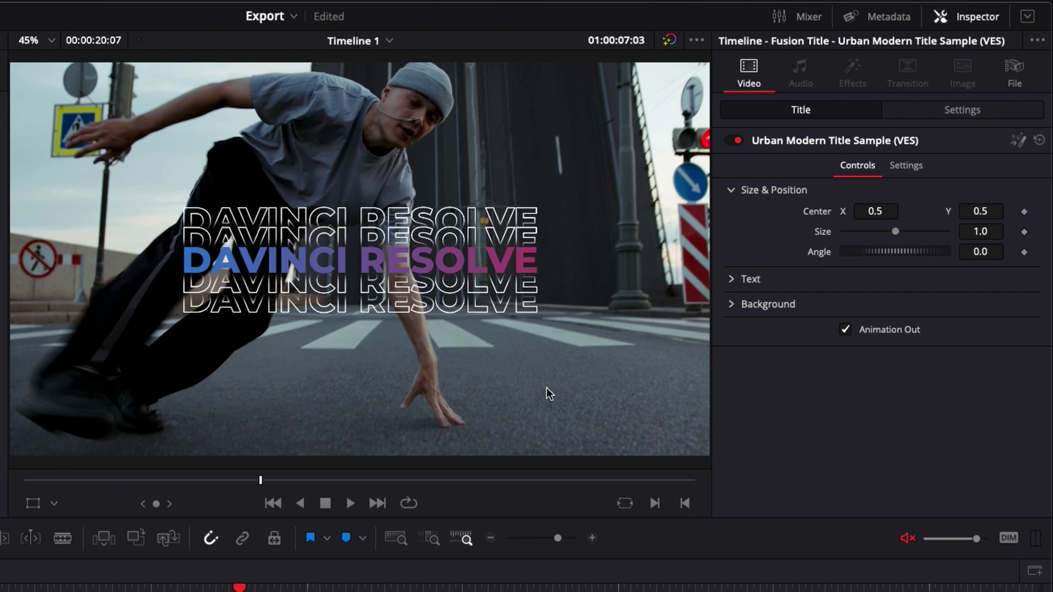
pyautogui.moveTo(897, 234); pyautogui.dragTo(898, 231)
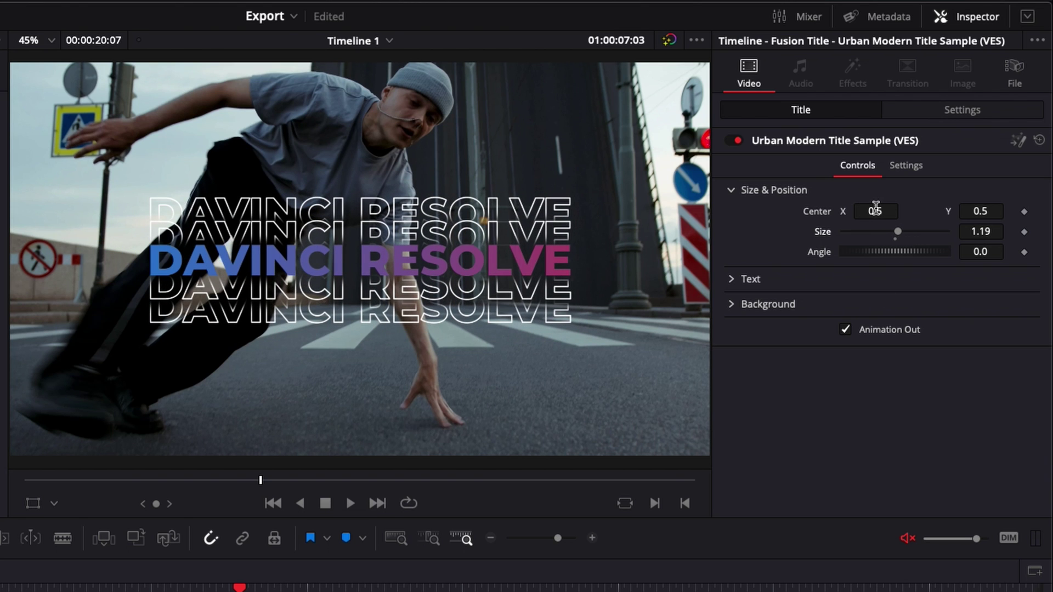
pyautogui.click(732, 189)
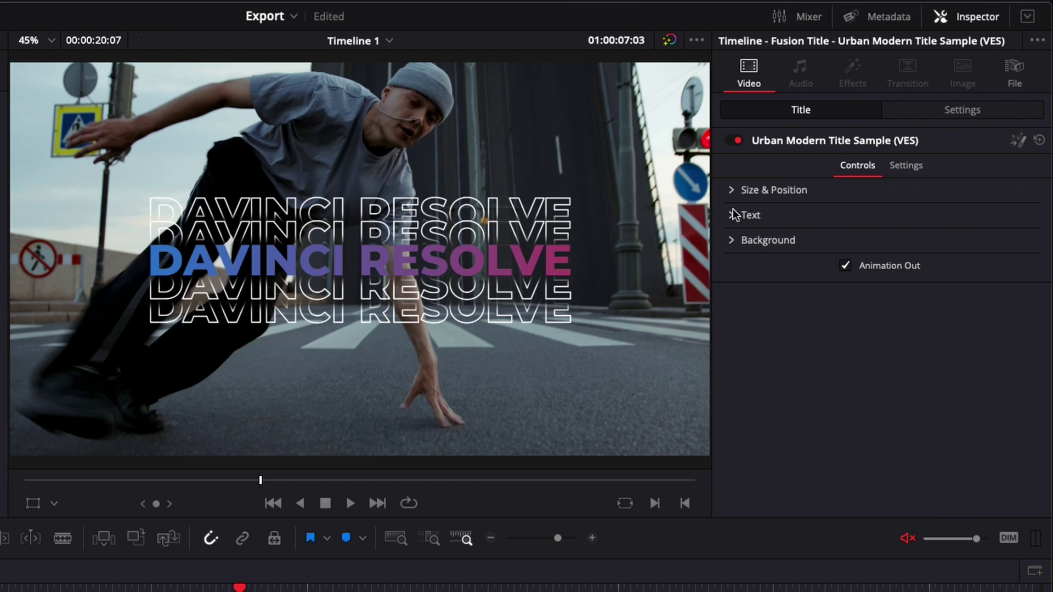
# Replace the title text DAVINCI RESOLVE with VIDEO EDITOR STUDIO.
pyautogui.click(733, 216)
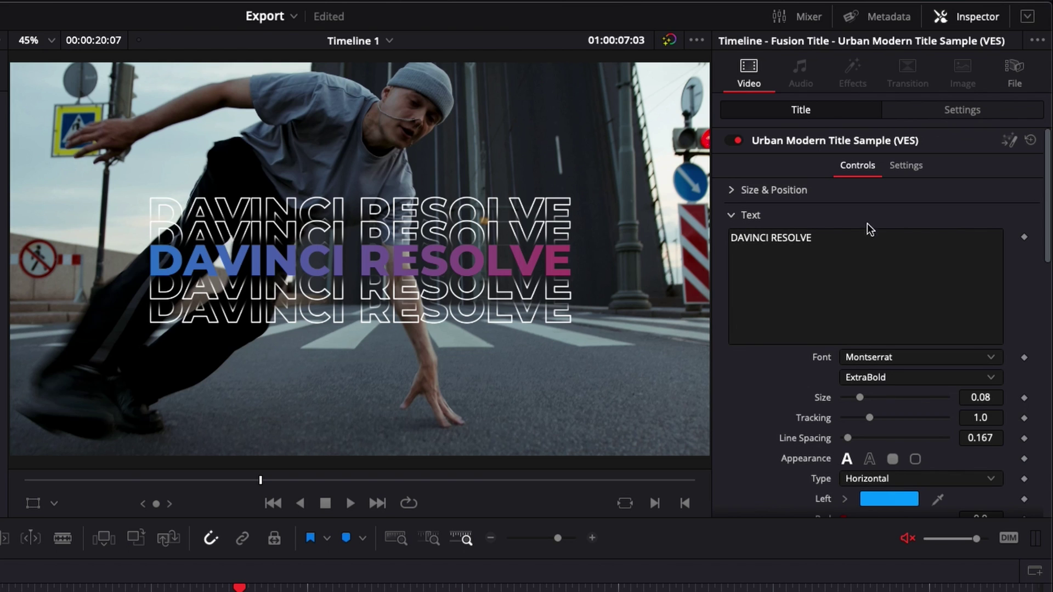
pyautogui.click(839, 237)
pyautogui.moveTo(839, 237); pyautogui.dragTo(634, 236)
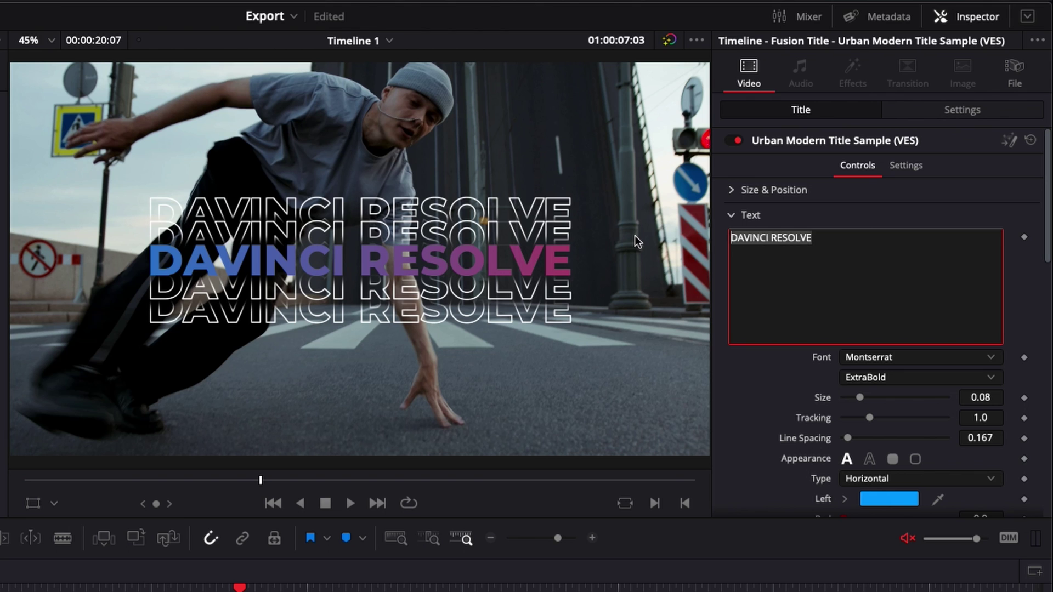
pyautogui.write('VIDEO')
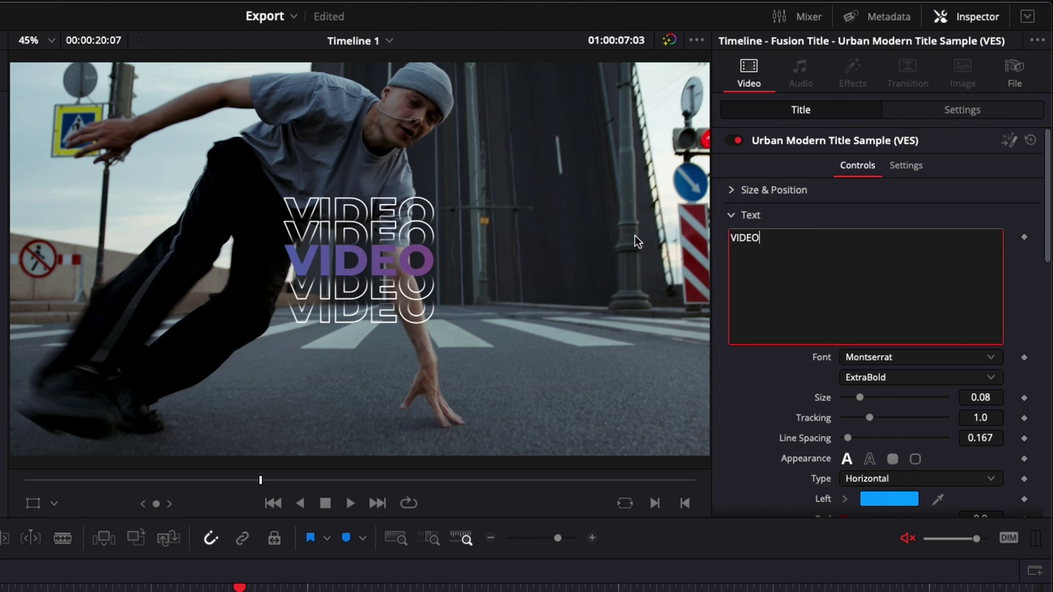
pyautogui.write(' EDIT')
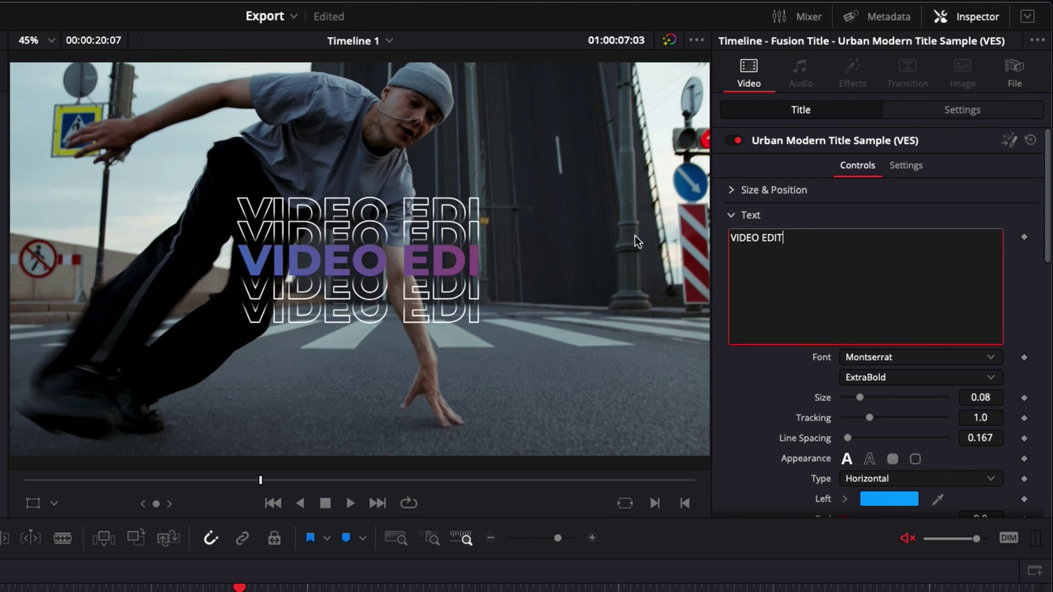
pyautogui.write('OR STUDIO')
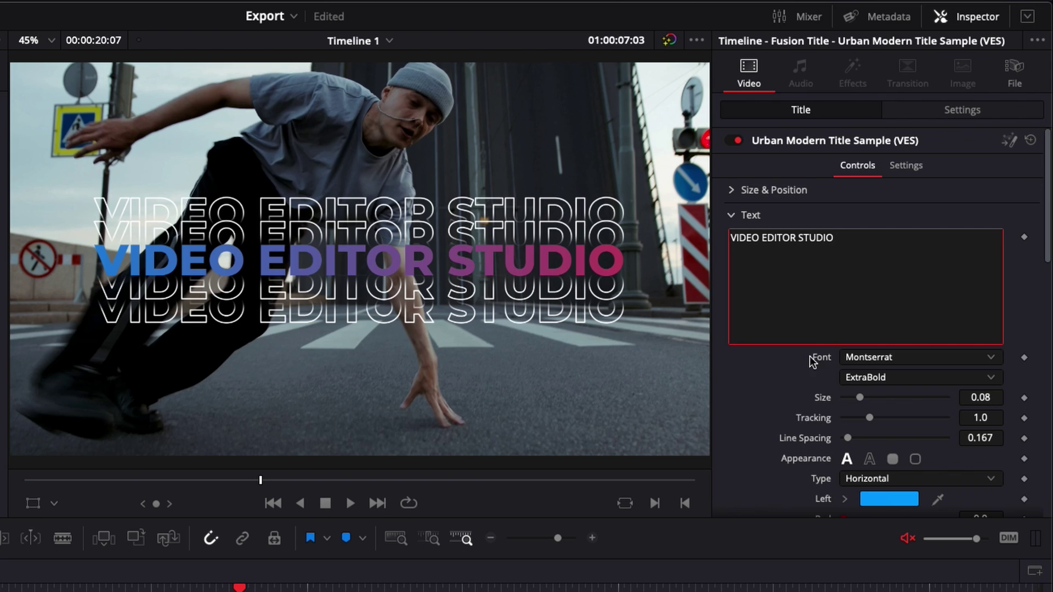
# Reset letter spacing to 1.0 and switch the title to slightly thicker outlined letters.
pyautogui.scroll(-4, 781, 396)
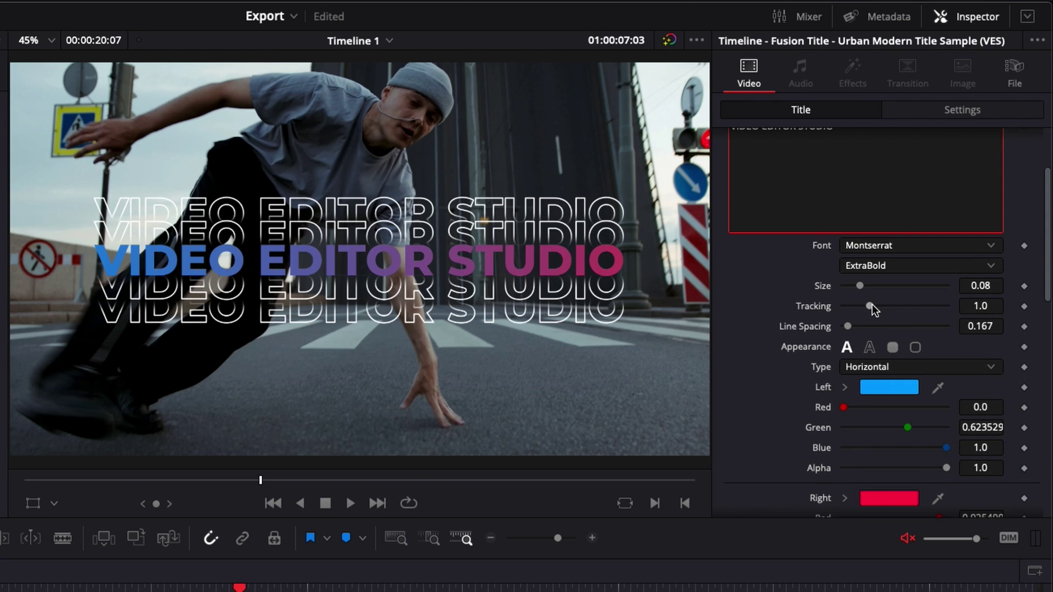
pyautogui.moveTo(872, 304); pyautogui.dragTo(874, 304)
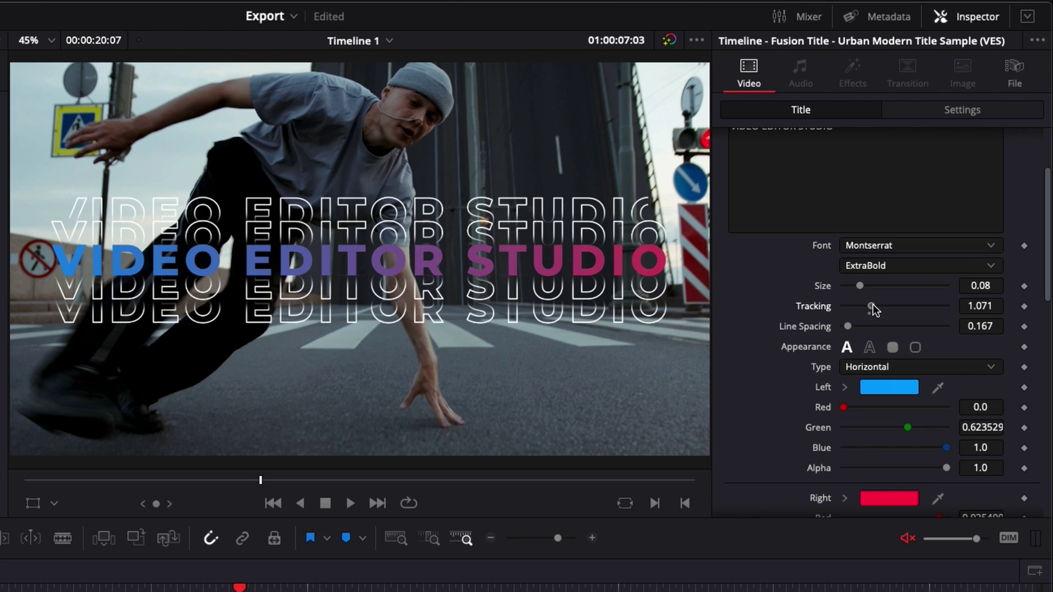
pyautogui.doubleClick(874, 303)
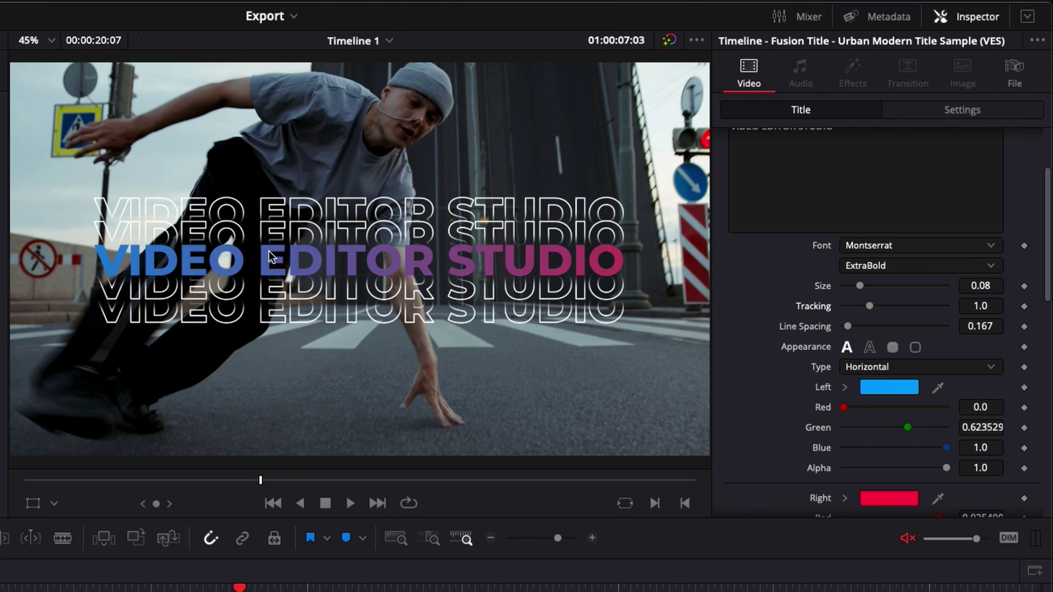
pyautogui.click(870, 347)
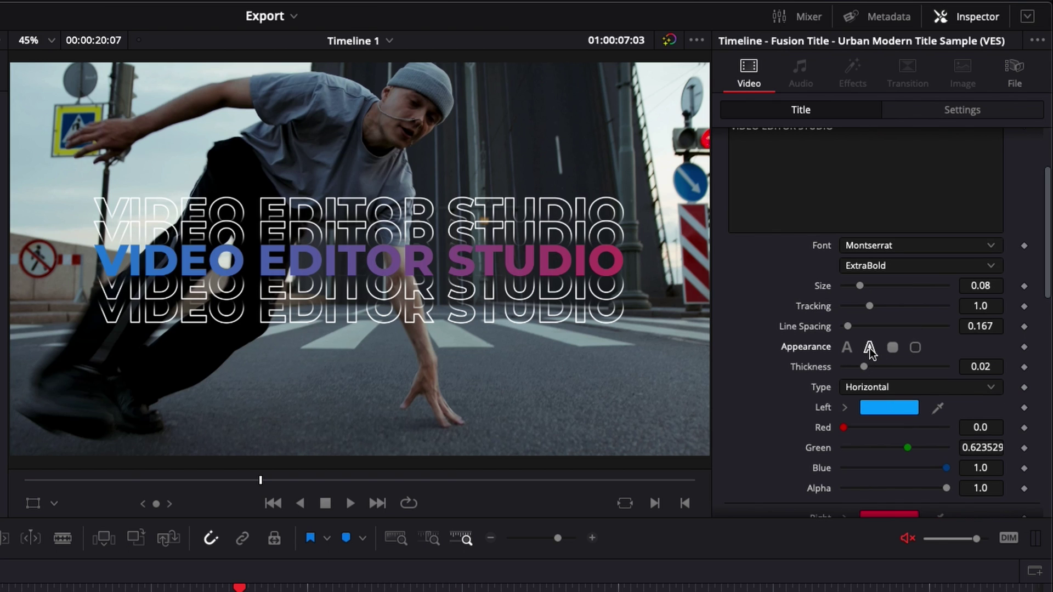
pyautogui.moveTo(865, 366); pyautogui.dragTo(870, 368)
# Make the bottom Solid Color copy cyan by lowering its Red to 30.
pyautogui.scroll(-3, 869, 366)
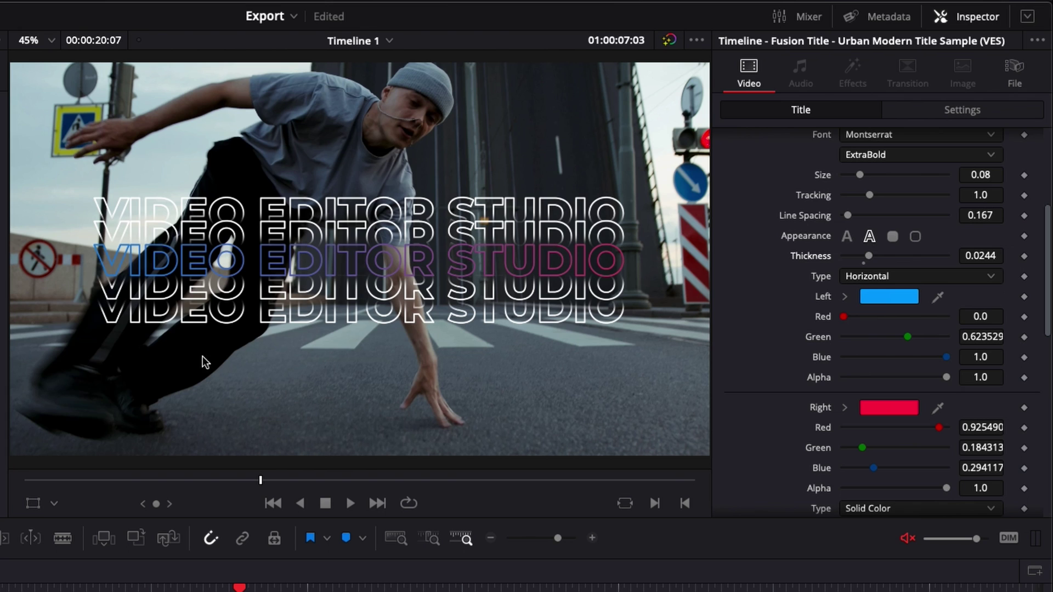
pyautogui.scroll(-1, 879, 326)
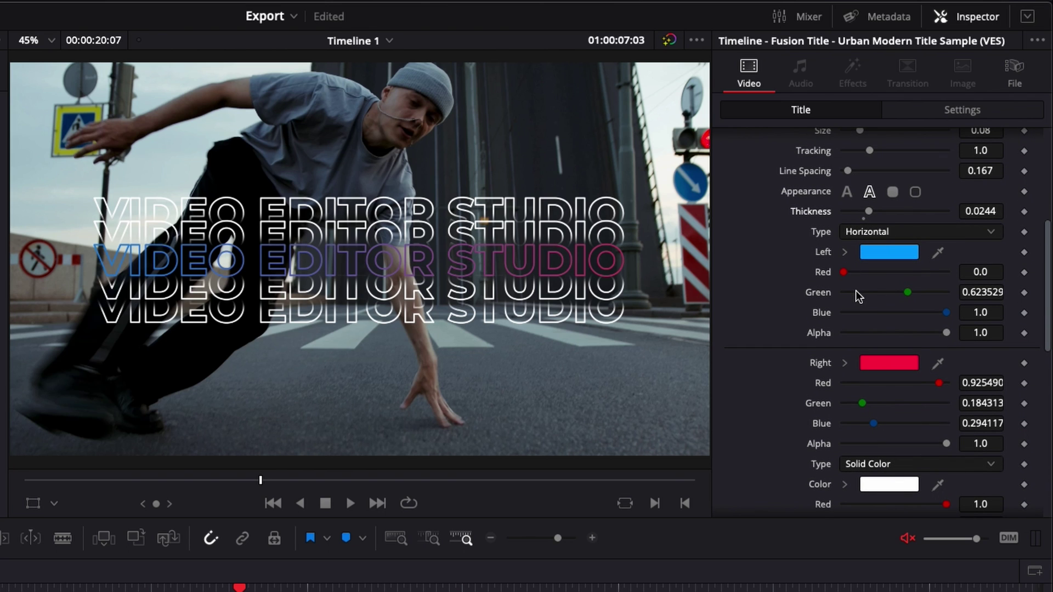
pyautogui.scroll(-8, 855, 290)
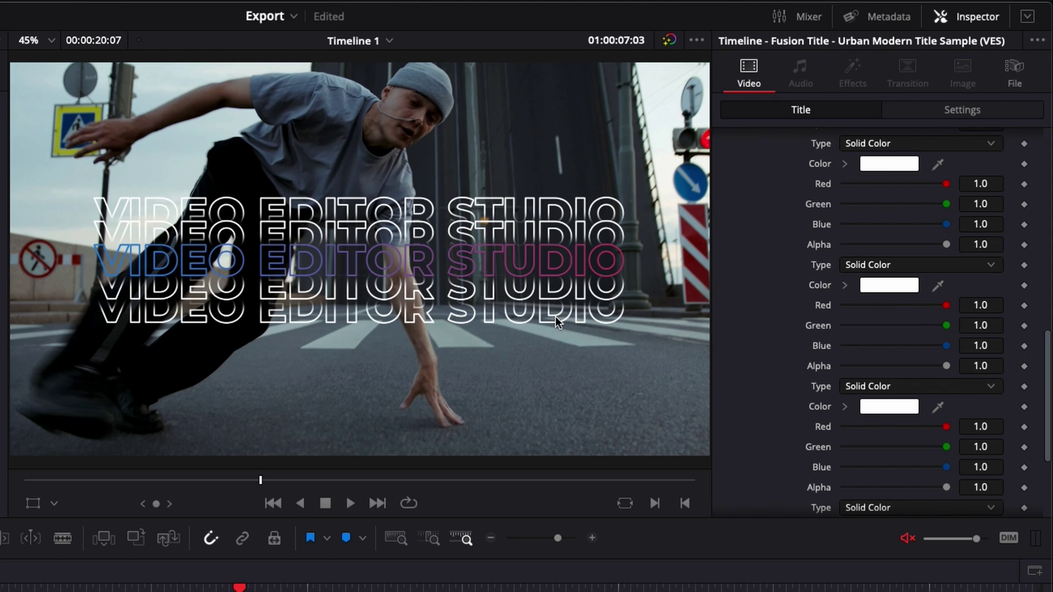
pyautogui.scroll(-3, 855, 357)
pyautogui.scroll(4, 861, 364)
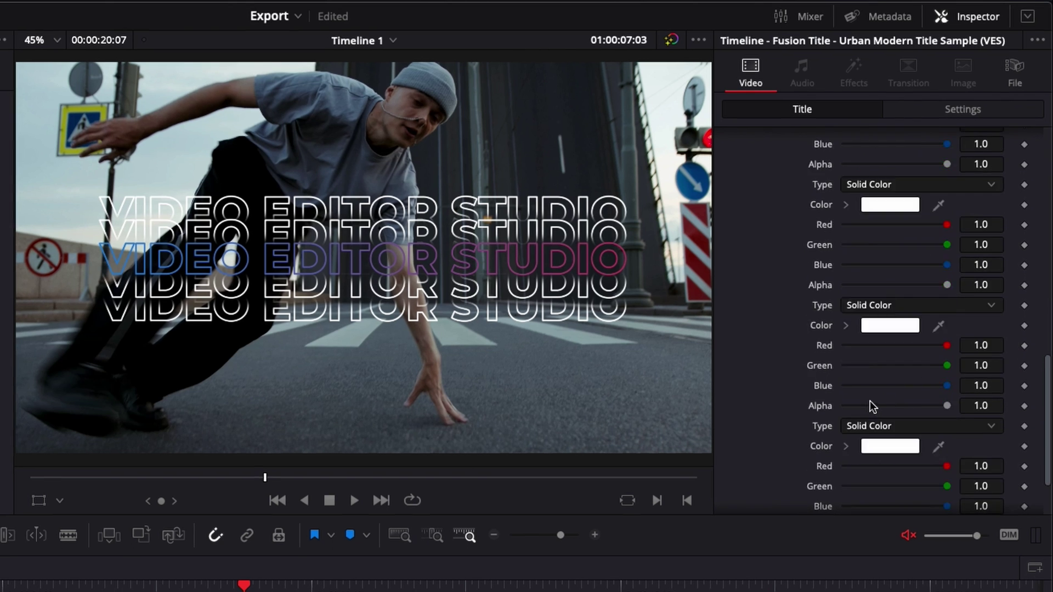
pyautogui.scroll(-2, 869, 401)
pyautogui.click(941, 248)
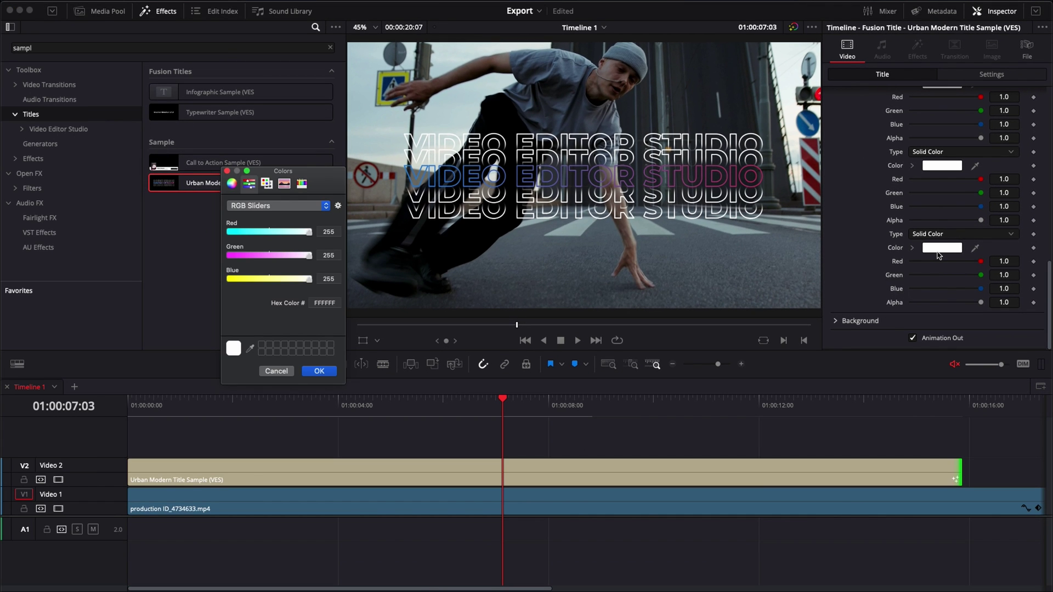
pyautogui.moveTo(234, 228); pyautogui.dragTo(237, 231)
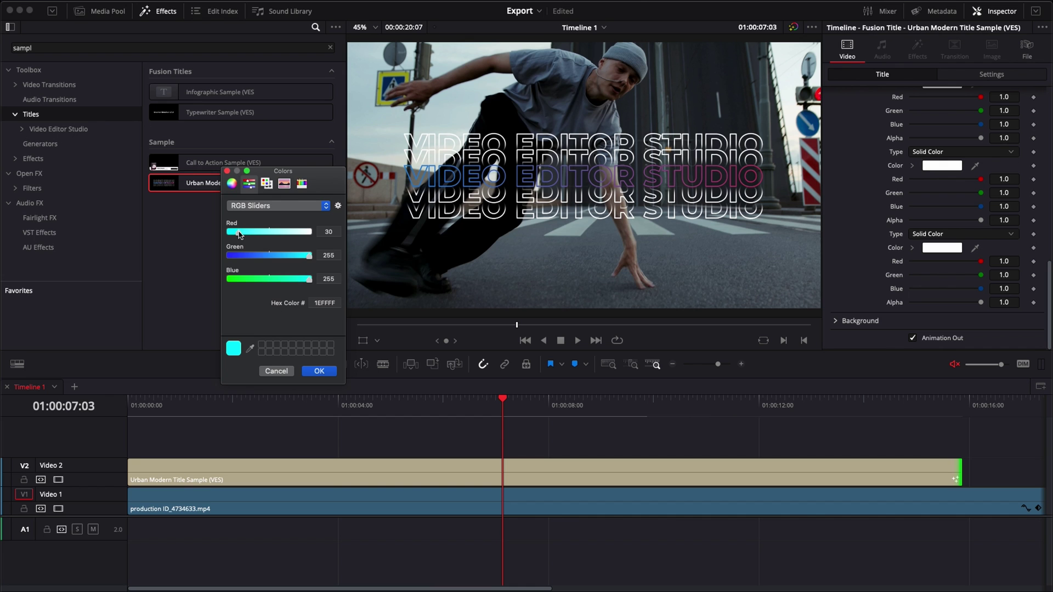
pyautogui.click(319, 371)
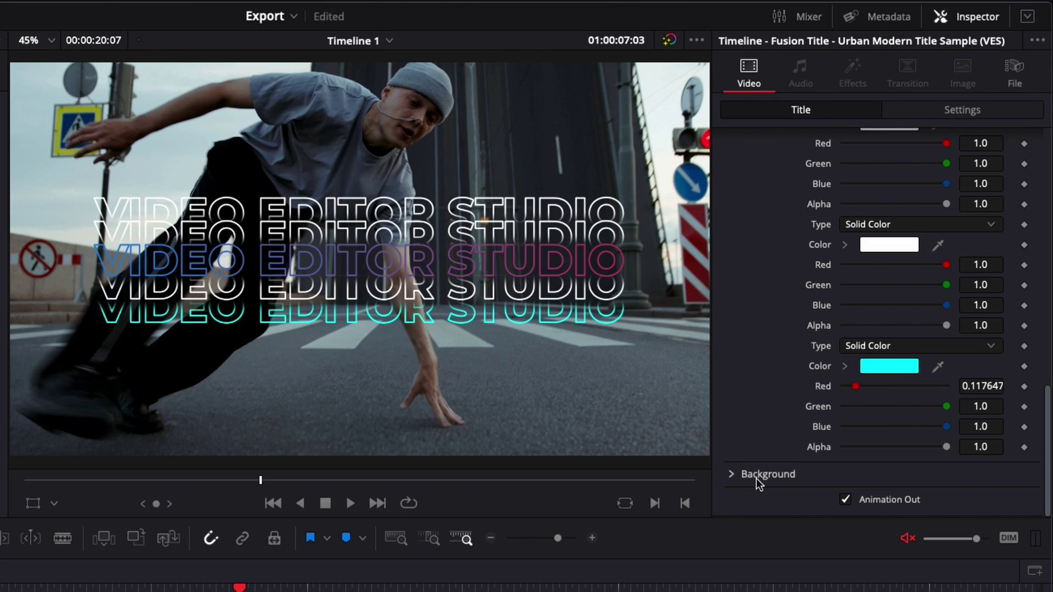
# Set the title Background opacity to about 0.512 and preview from the start.
pyautogui.click(733, 474)
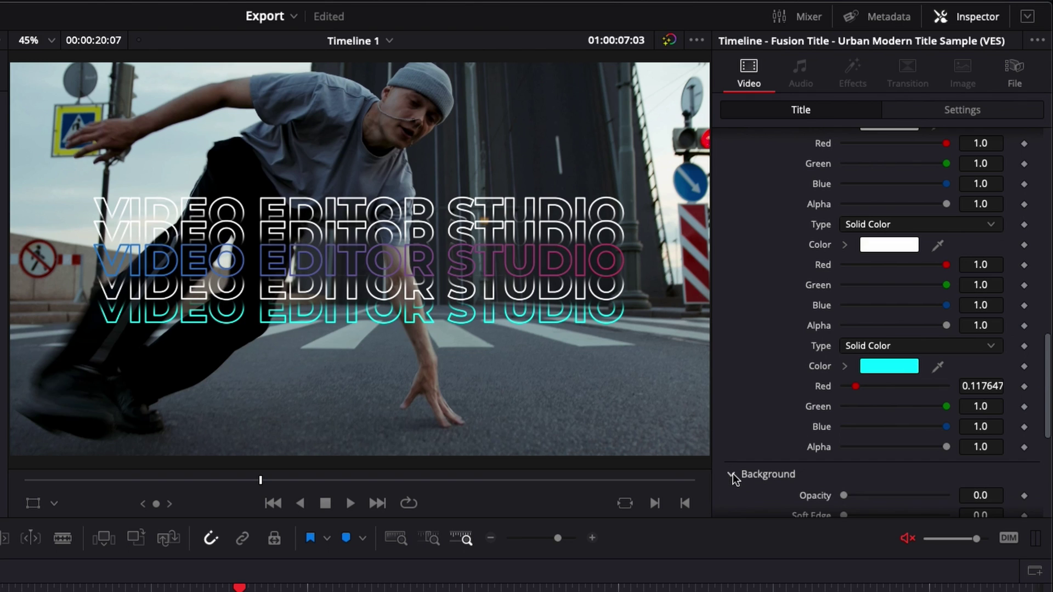
pyautogui.scroll(-4, 732, 472)
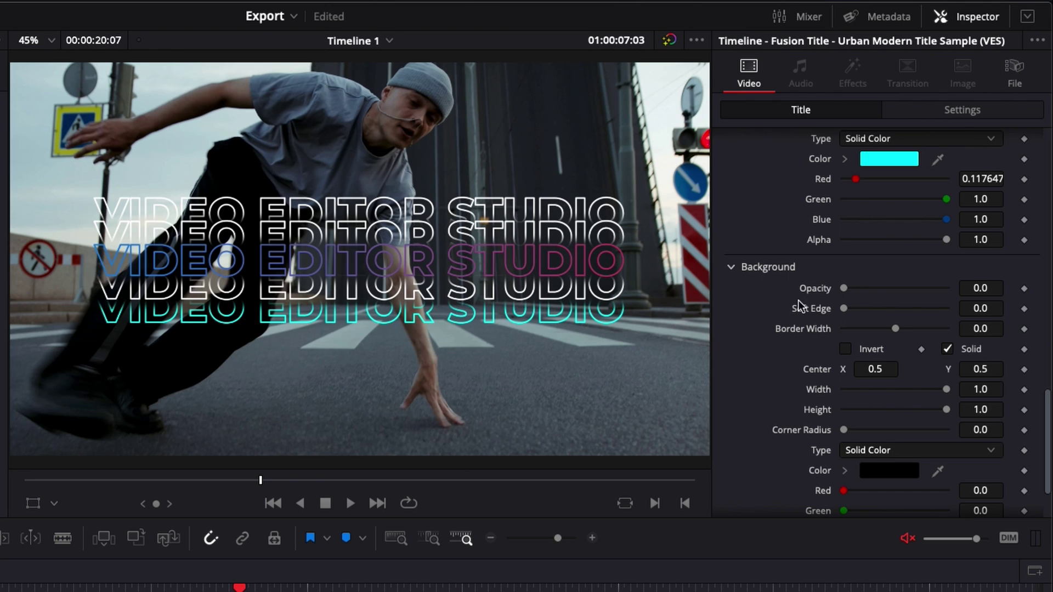
pyautogui.moveTo(844, 288); pyautogui.dragTo(897, 290)
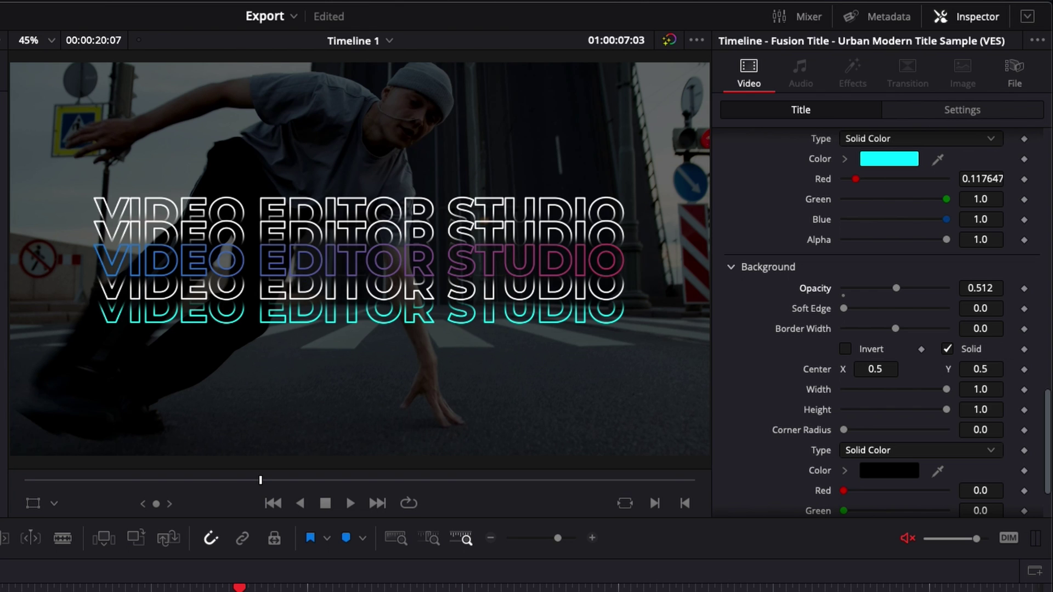
pyautogui.press('Home')
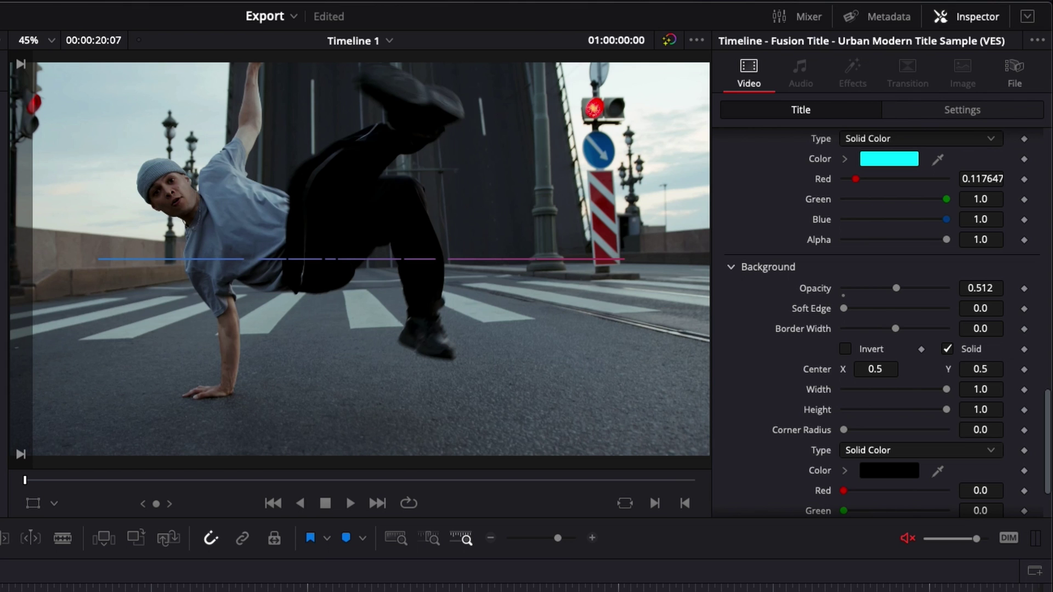
pyautogui.press('space')
pyautogui.press('space')
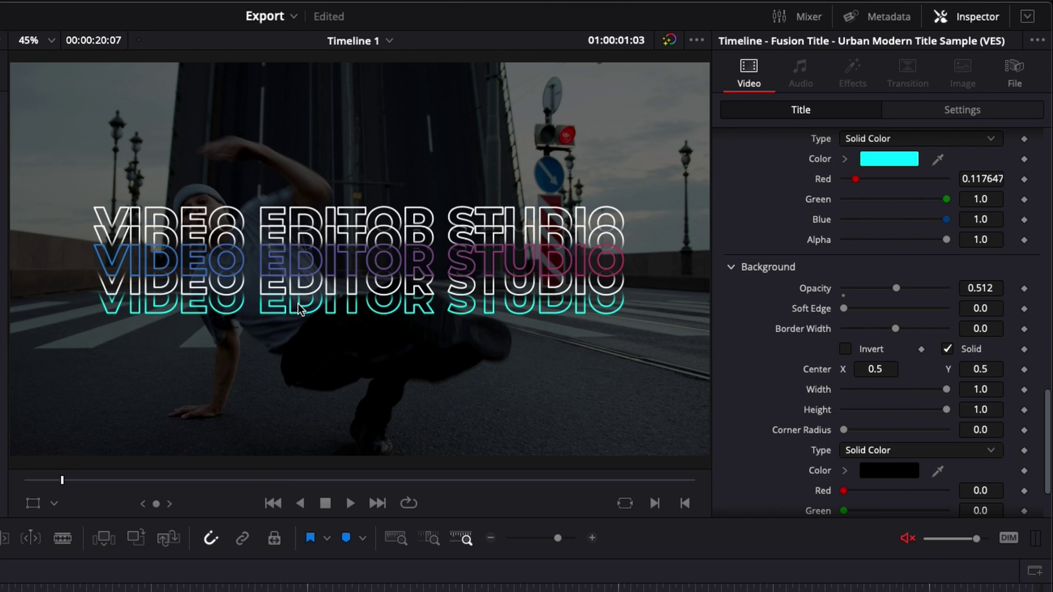
# Shape the background box to Width 0.835, Height 0.724, Corner Radius 0.362, with Invert on.
pyautogui.scroll(-3, 894, 405)
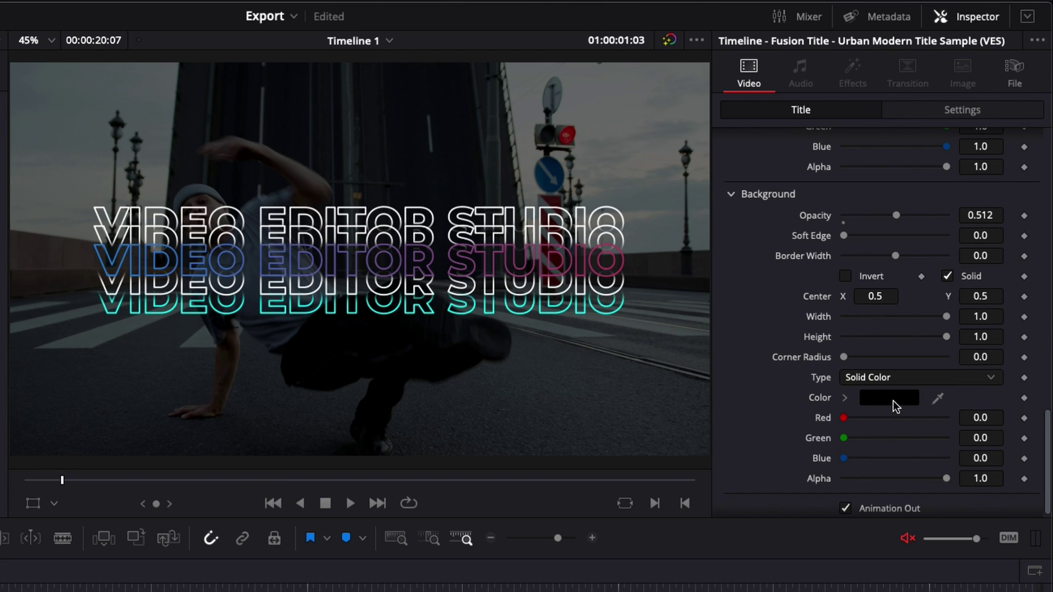
pyautogui.moveTo(945, 317); pyautogui.dragTo(913, 345)
pyautogui.moveTo(846, 357); pyautogui.dragTo(881, 357)
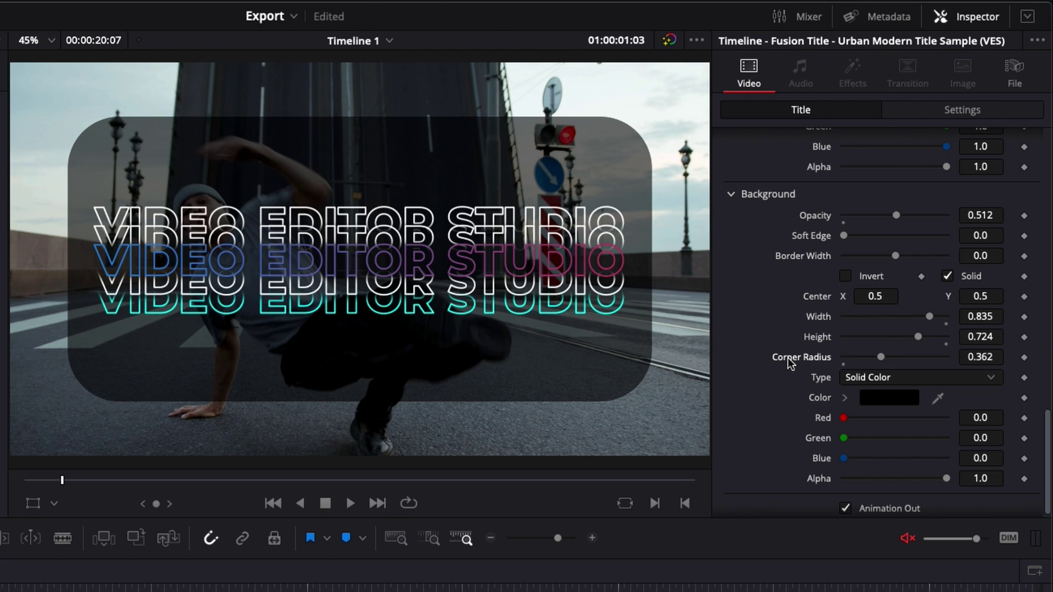
pyautogui.click(845, 276)
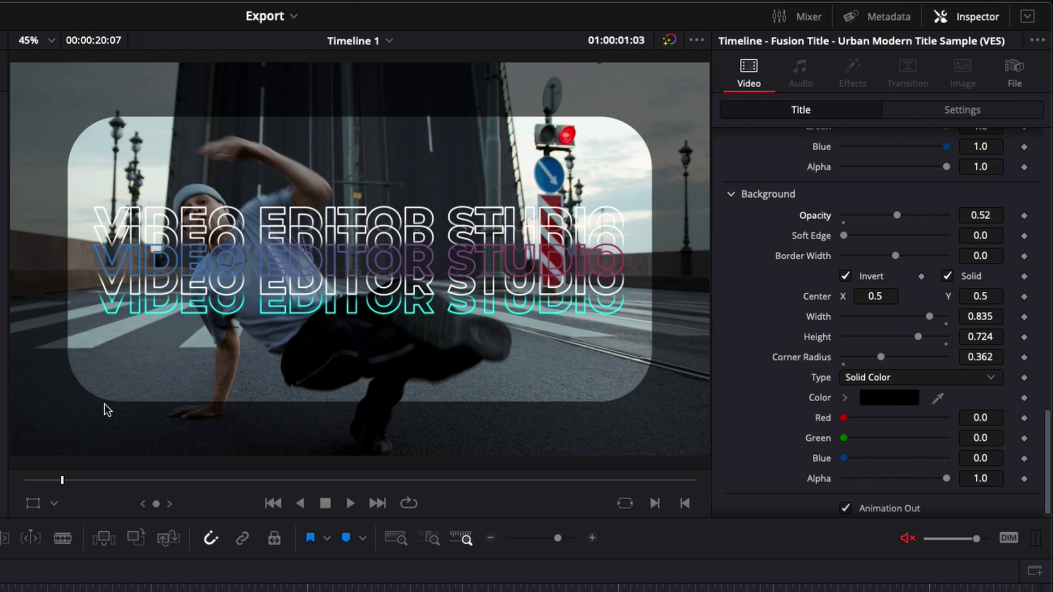
# Set the inverted background to full 1.0 opacity and white colour.
pyautogui.moveTo(895, 215); pyautogui.dragTo(1050, 219)
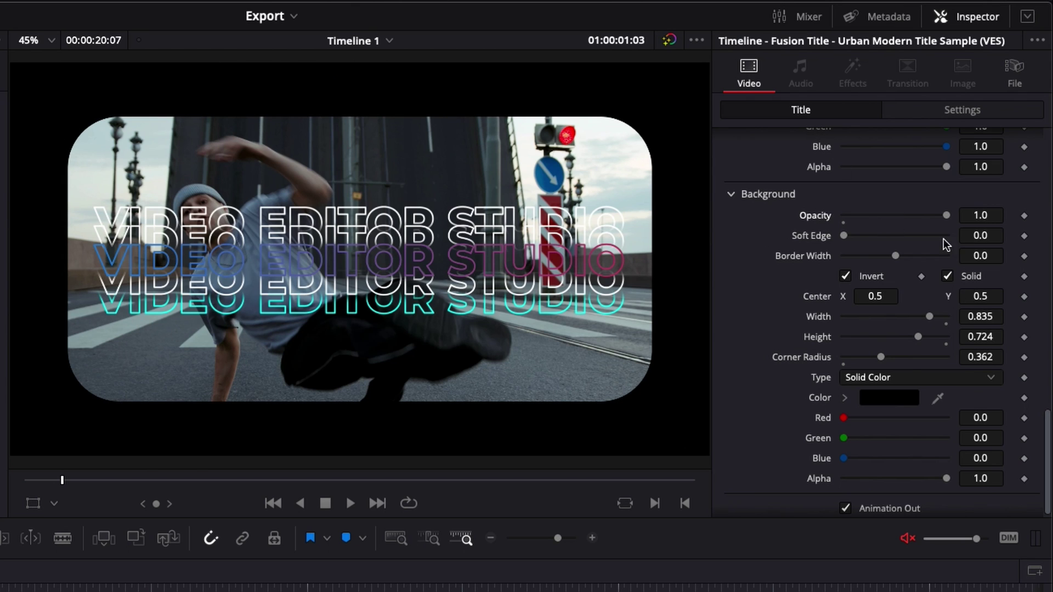
pyautogui.click(872, 398)
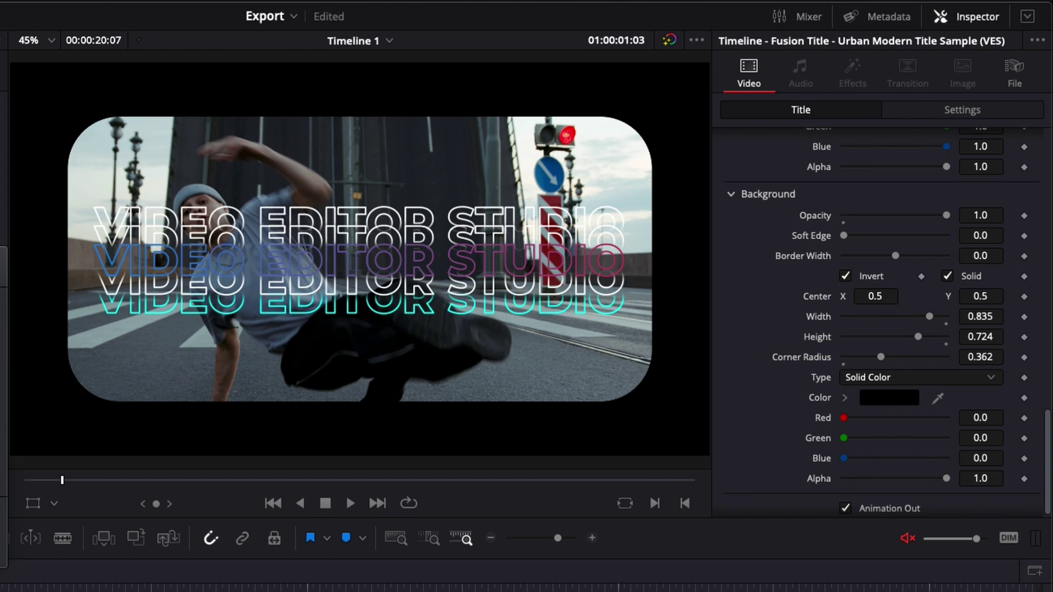
pyautogui.click(5, 383)
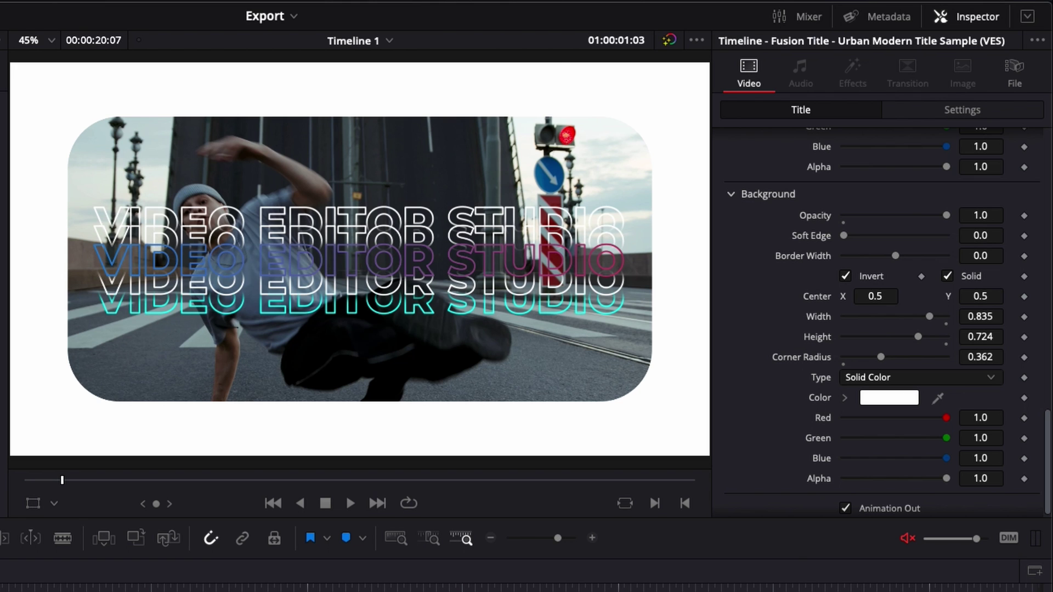
pyautogui.press('Home')
pyautogui.press('space')
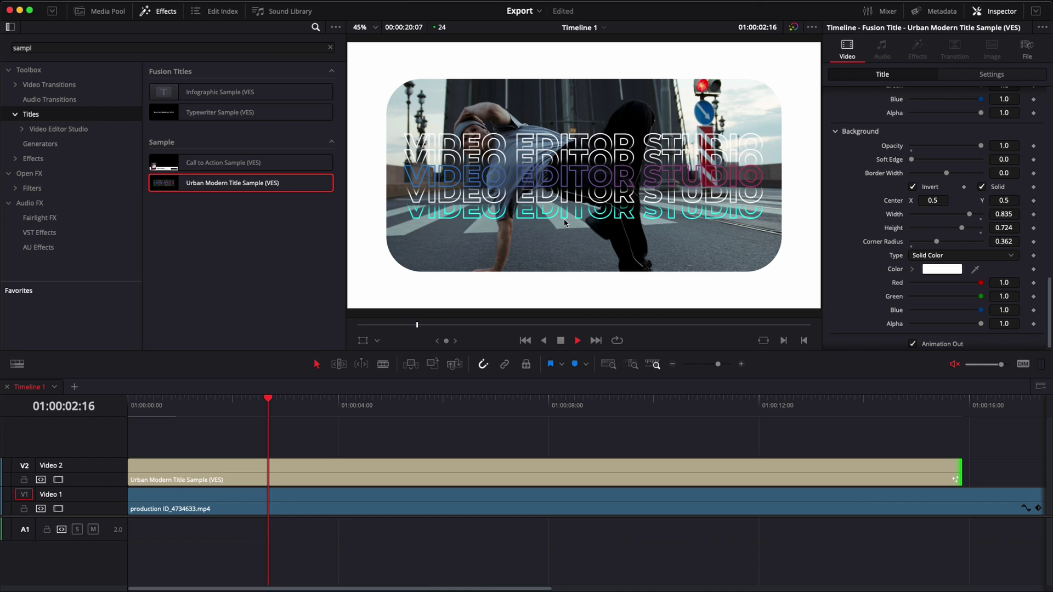
pyautogui.press('space')
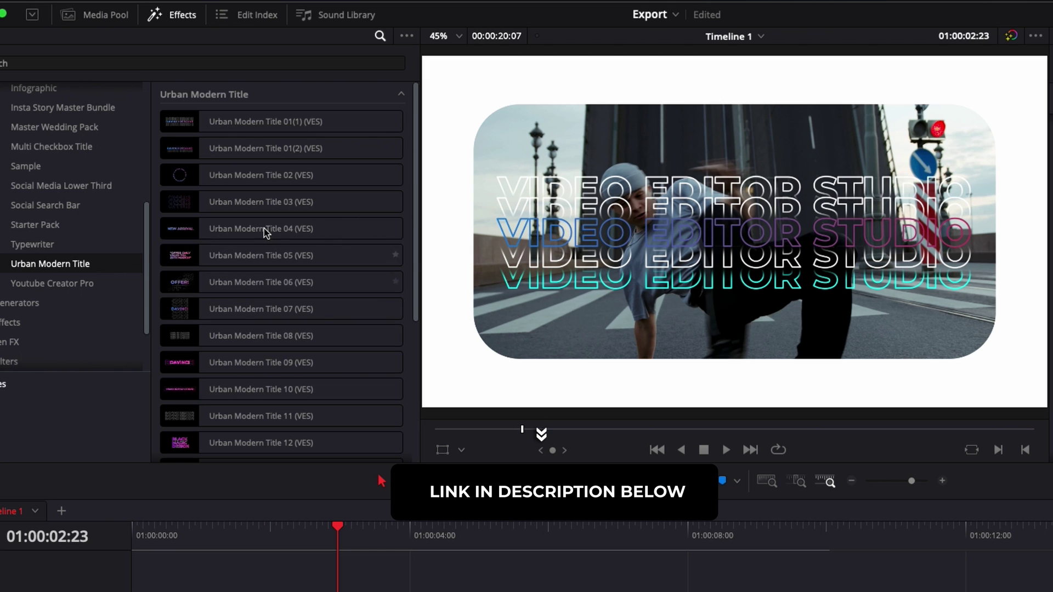
pyautogui.moveTo(234, 211)
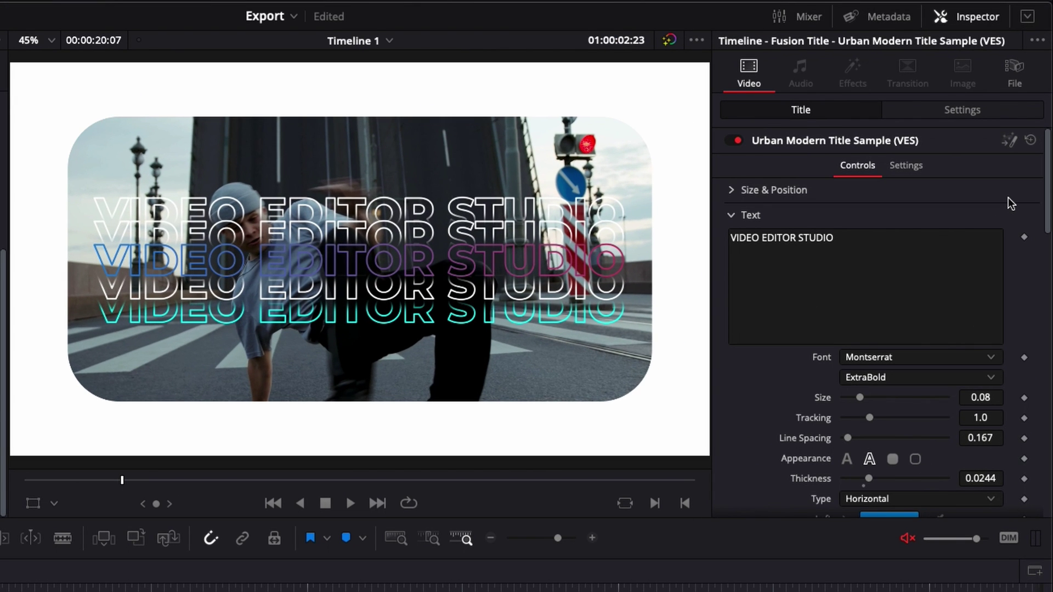
# Open the title in Fusion, expand the UrbanModernTitle01 group, and pan across its internal nodes.
pyautogui.click(1010, 142)
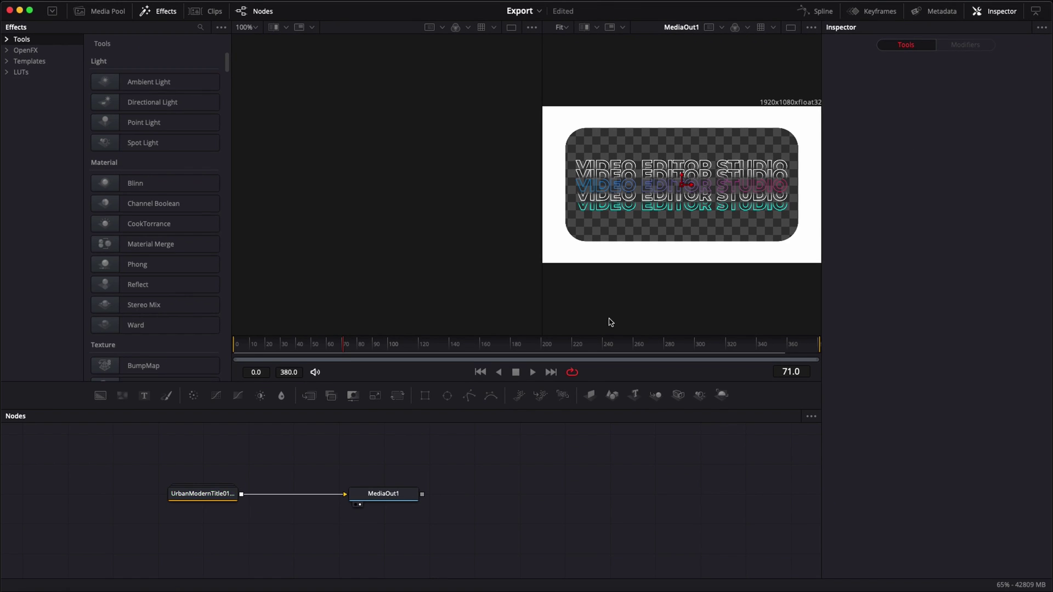
pyautogui.click(221, 500)
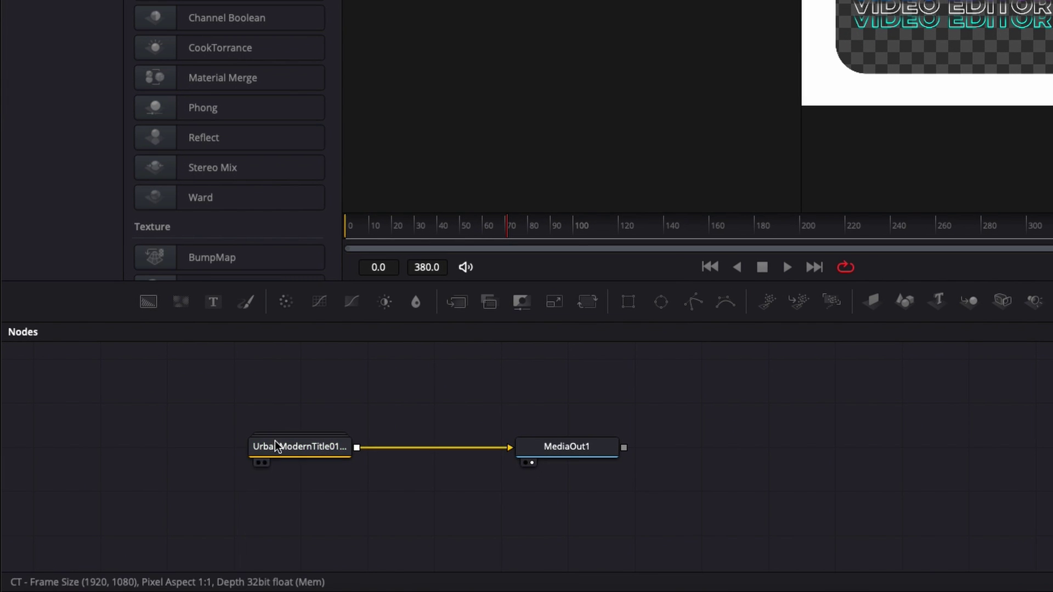
pyautogui.doubleClick(291, 447)
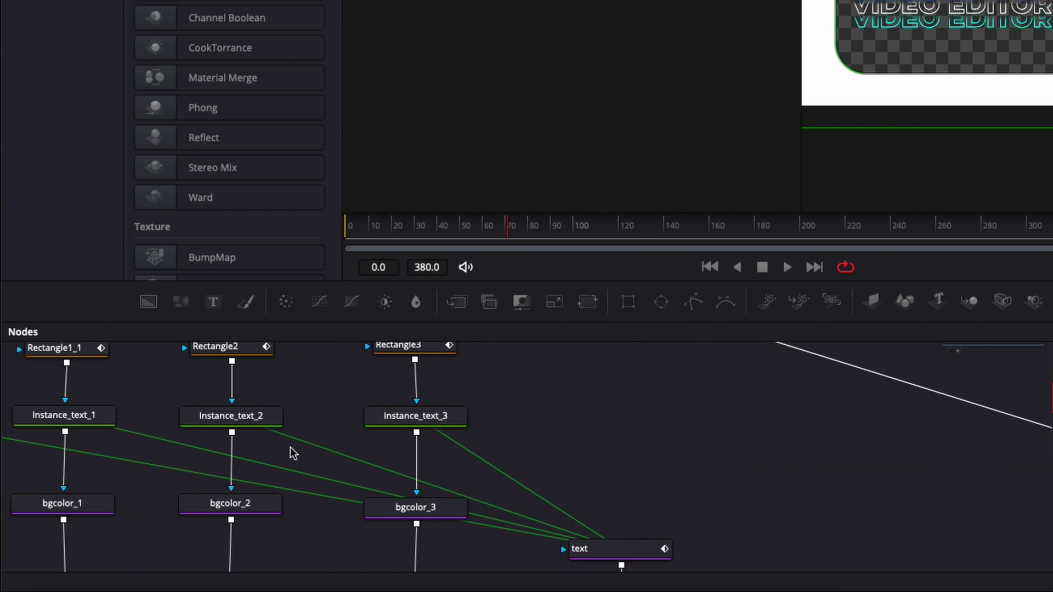
pyautogui.scroll(3, 579, 406)
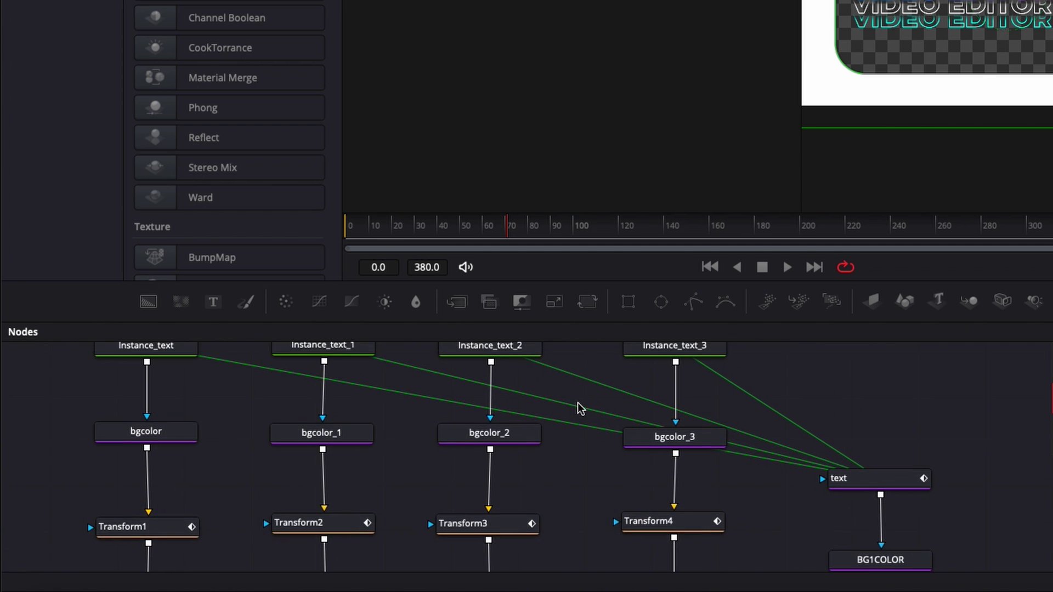
pyautogui.scroll(-3, 563, 470)
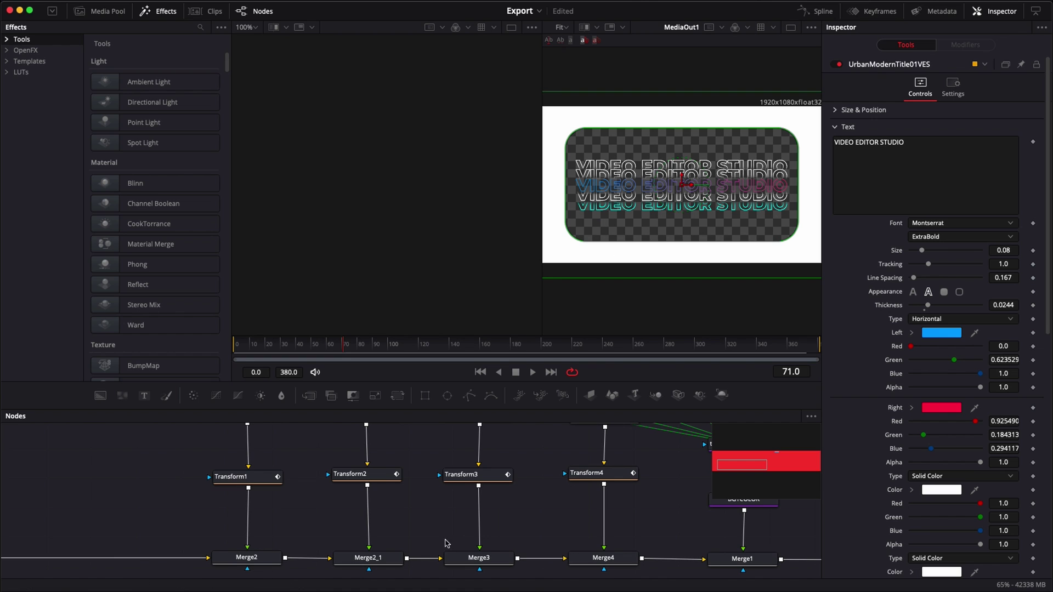
pyautogui.scroll(2, 445, 543)
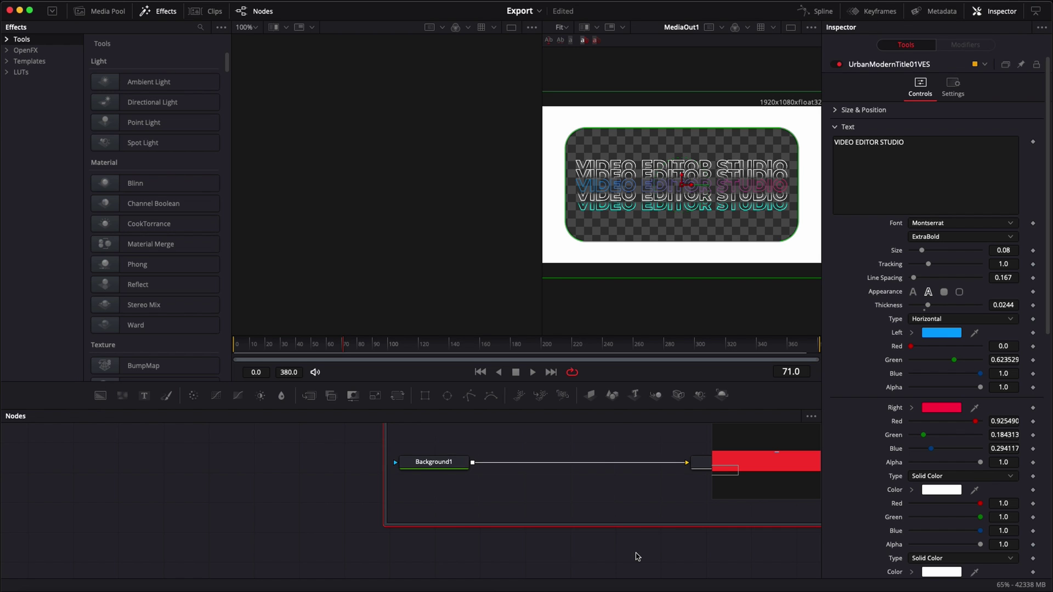
pyautogui.hscroll(5, 636, 557)
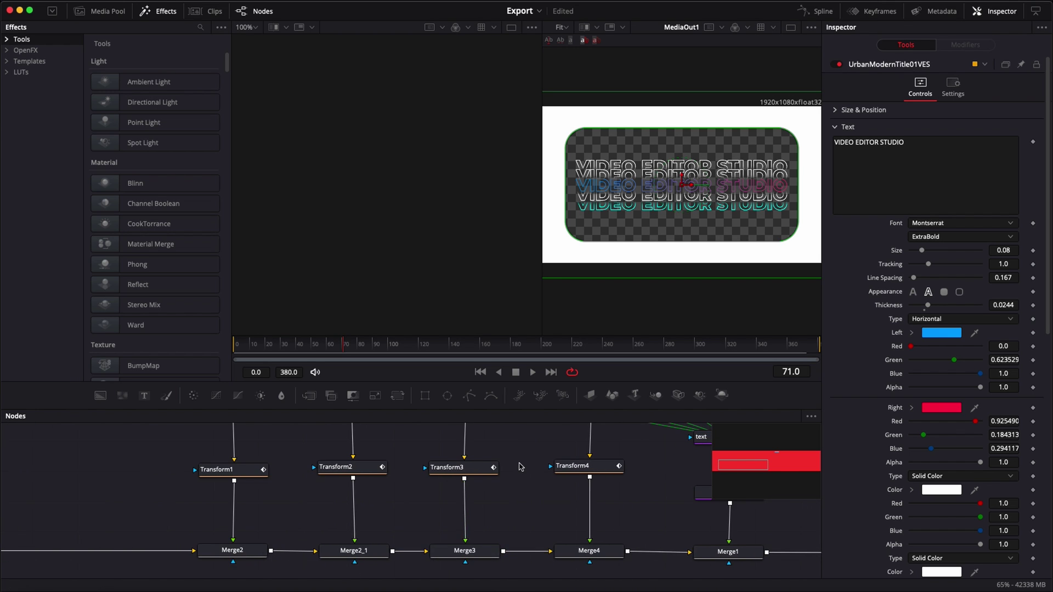
pyautogui.hscroll(3, 521, 466)
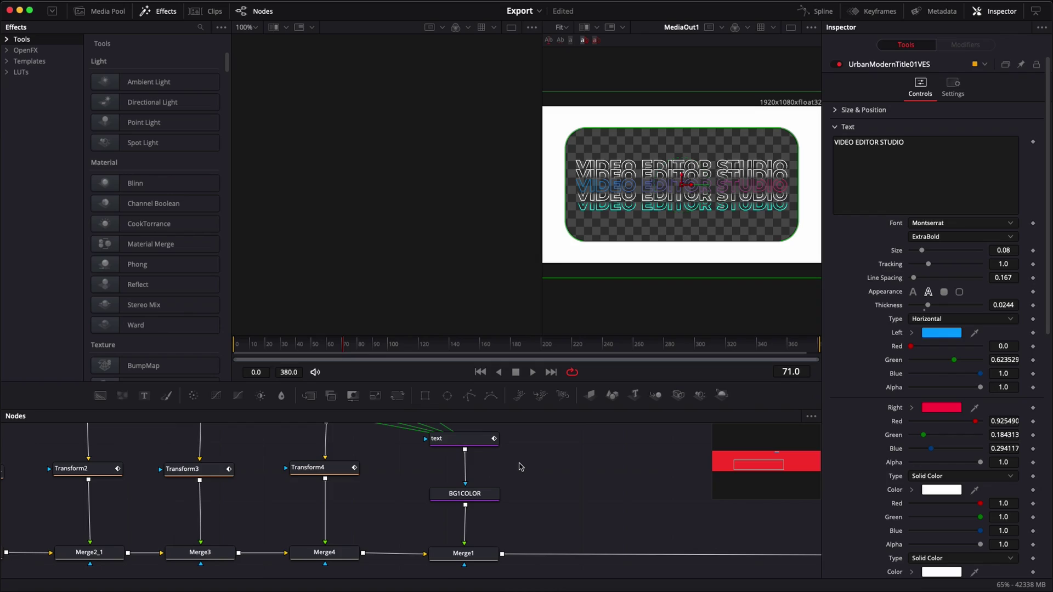